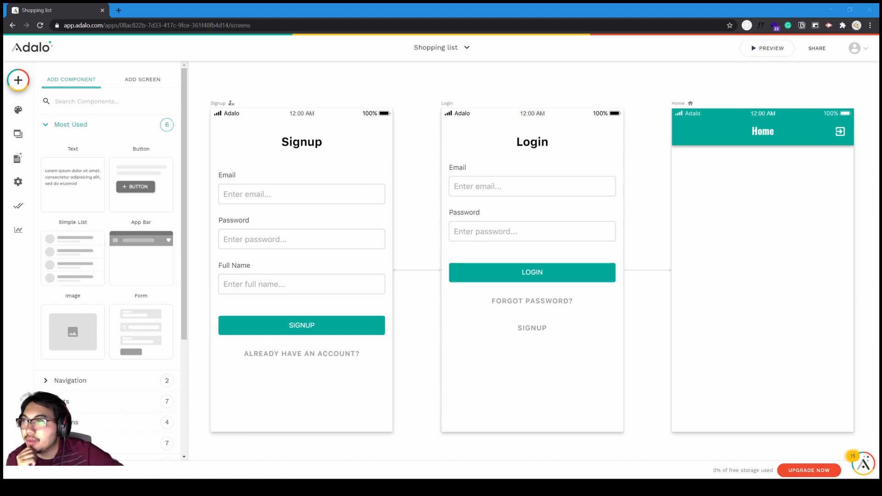
# - Delete the Signup and Login screens from the app, keeping only the Home screen
pyautogui.click(242, 106)
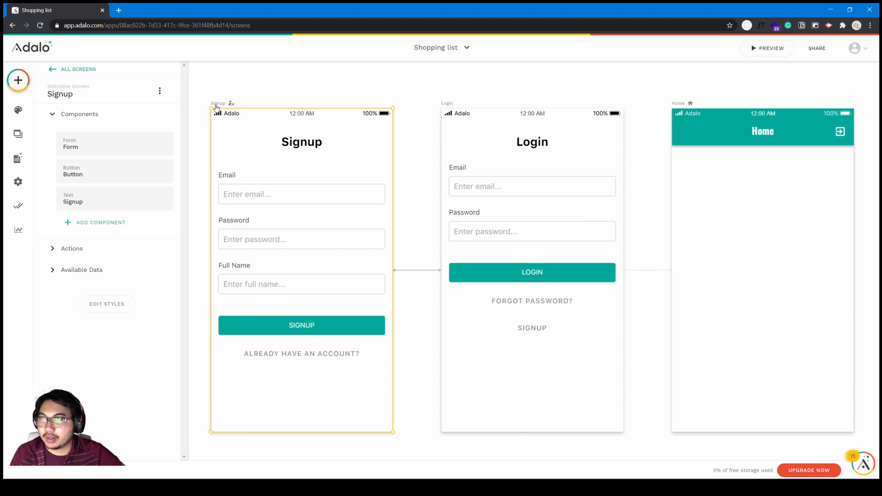
pyautogui.press('Delete')
pyautogui.click(451, 105)
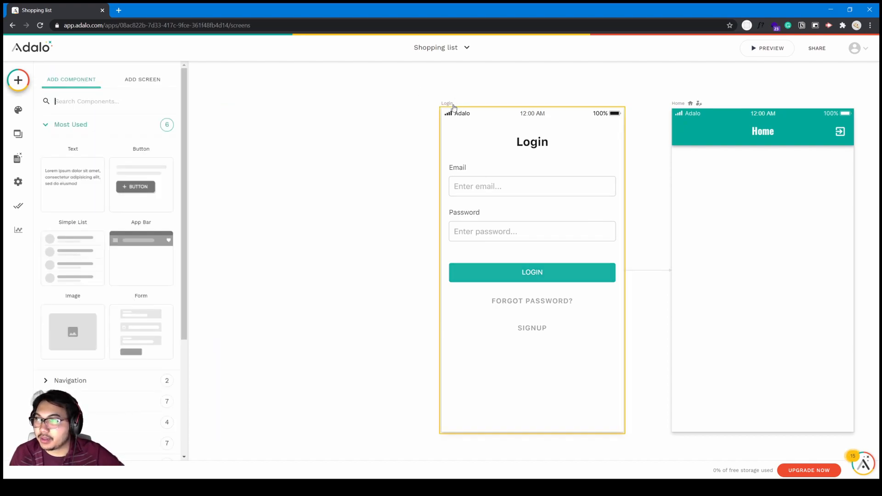
pyautogui.press('Delete')
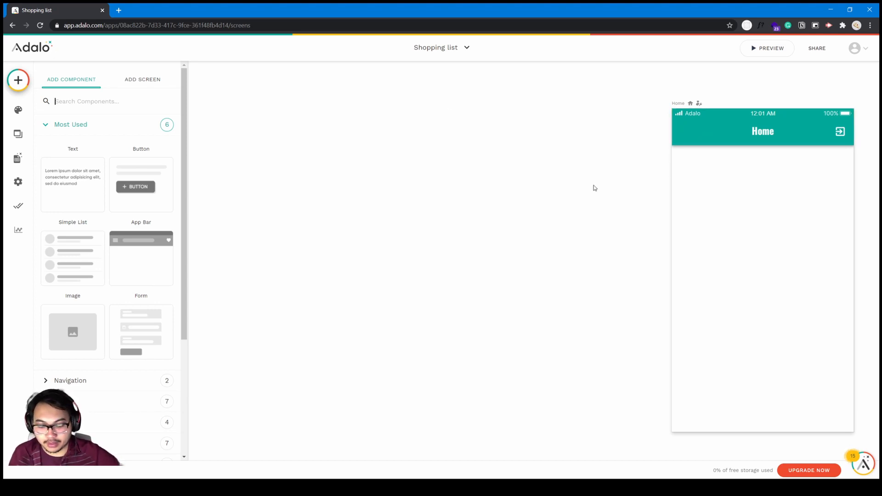
pyautogui.moveTo(586, 193); pyautogui.dragTo(501, 179)
pyautogui.press('space')
pyautogui.moveTo(578, 174); pyautogui.dragTo(281, 180)
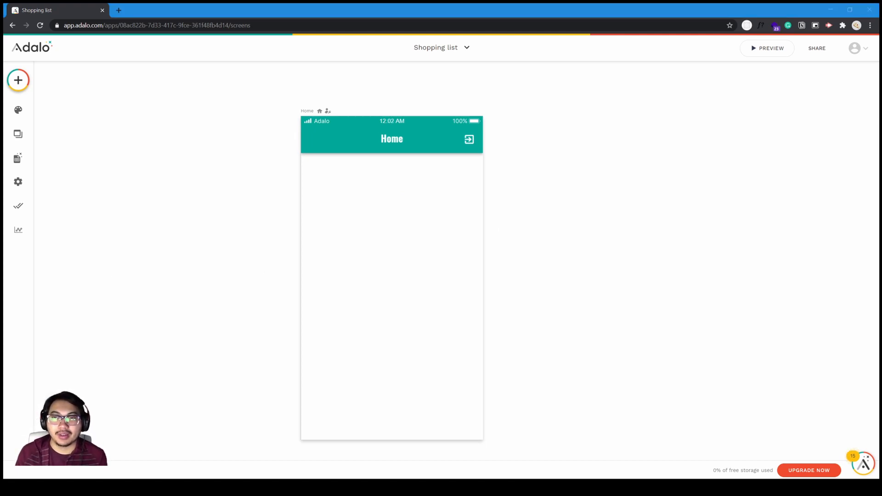
# - Create a new database collection named Items
pyautogui.click(17, 158)
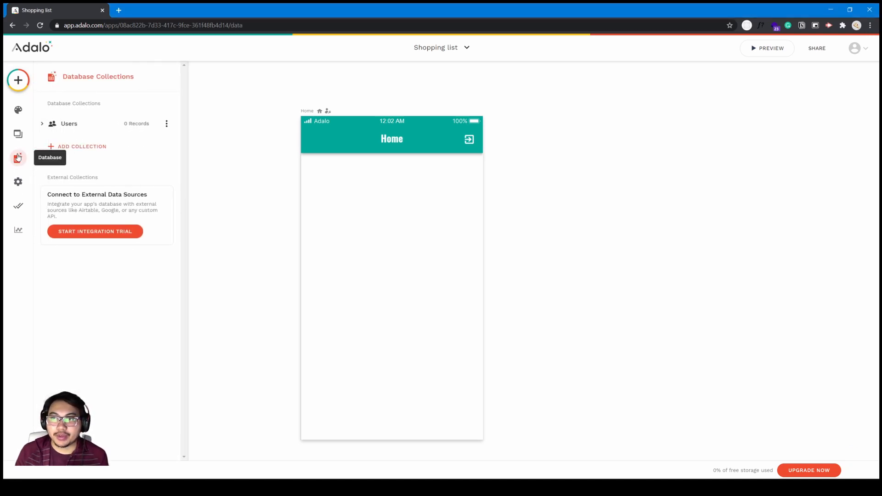
pyautogui.click(83, 148)
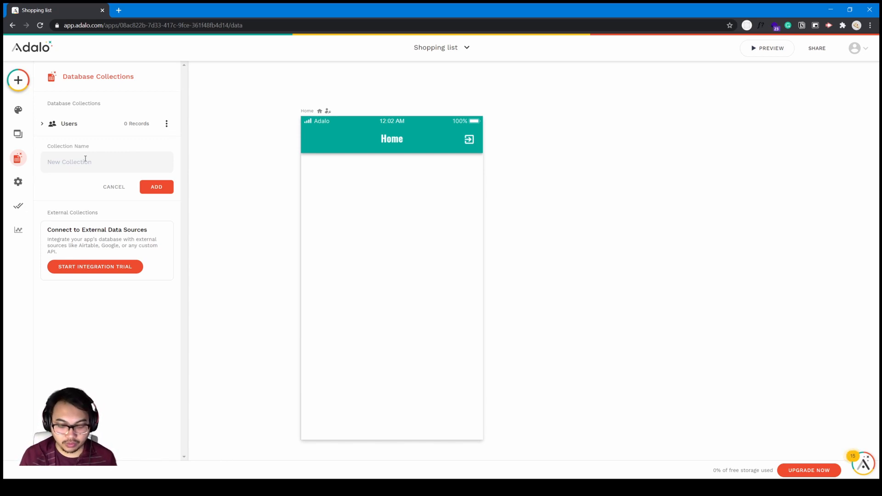
pyautogui.write('Items')
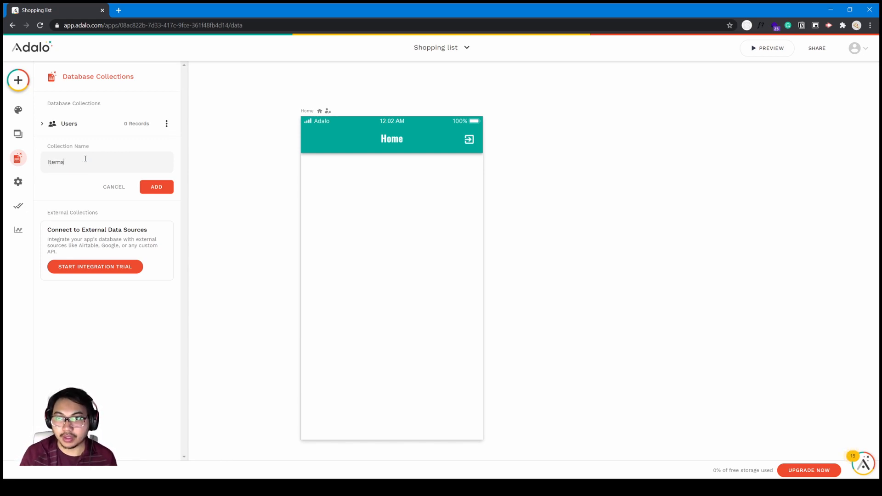
pyautogui.click(145, 187)
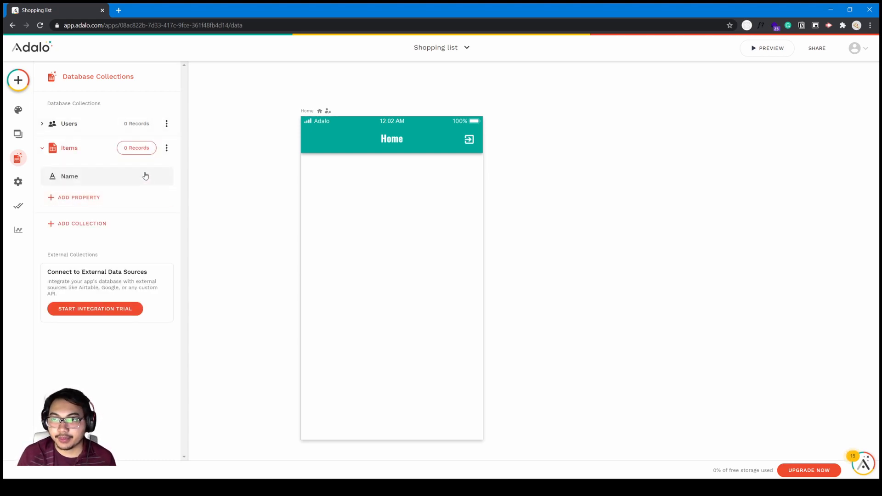
# - Add a True / False property named tobuy to the Items collection
pyautogui.click(85, 201)
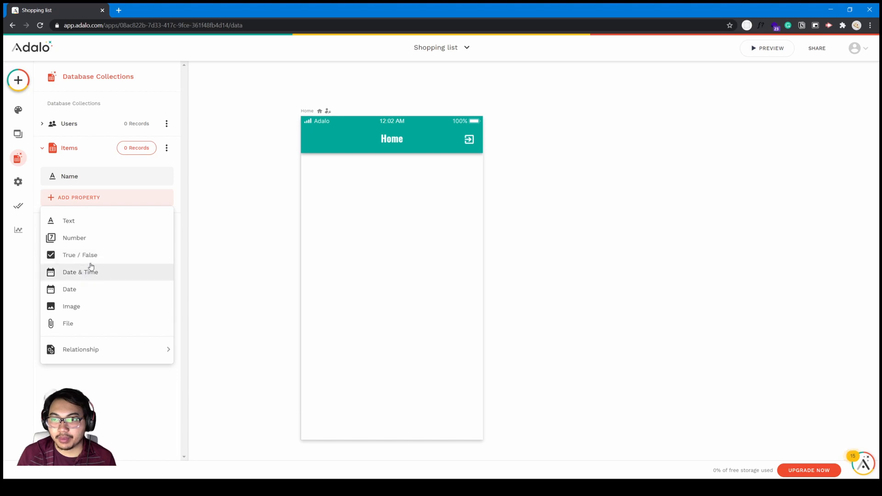
pyautogui.click(90, 258)
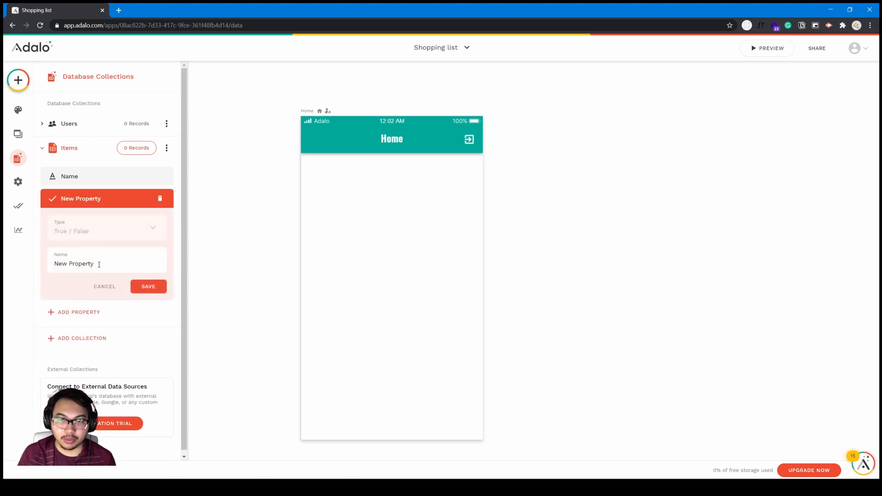
pyautogui.moveTo(100, 265); pyautogui.dragTo(37, 257)
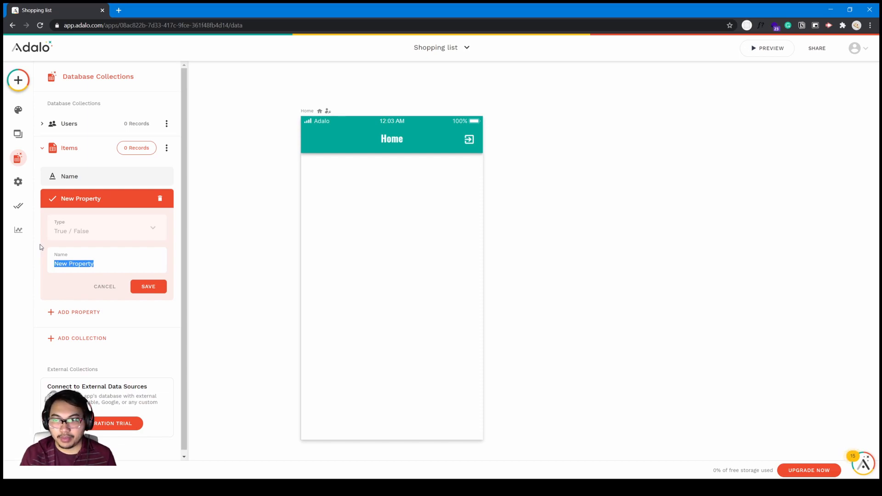
pyautogui.write('b')
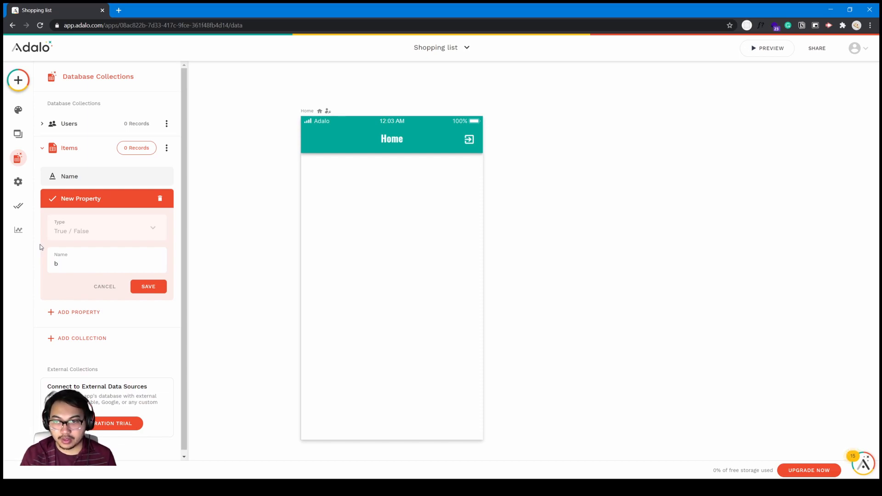
pyautogui.press('BackSpace')
pyautogui.write('tobuy')
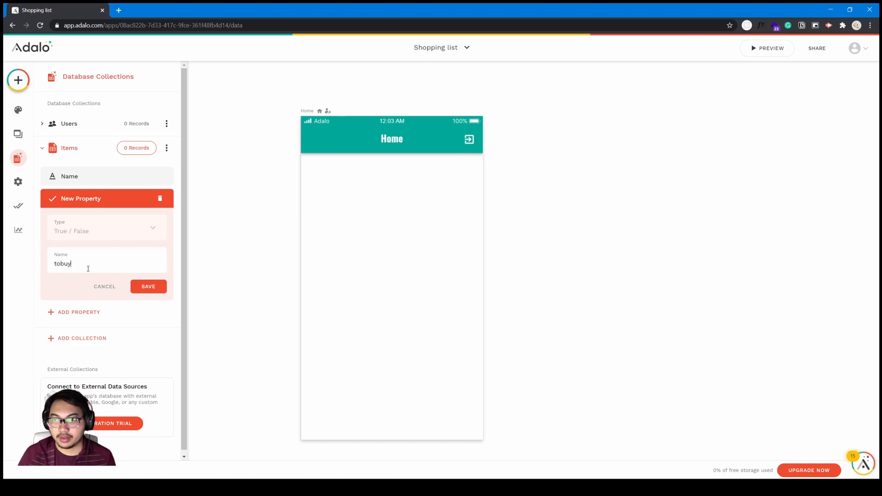
pyautogui.click(132, 287)
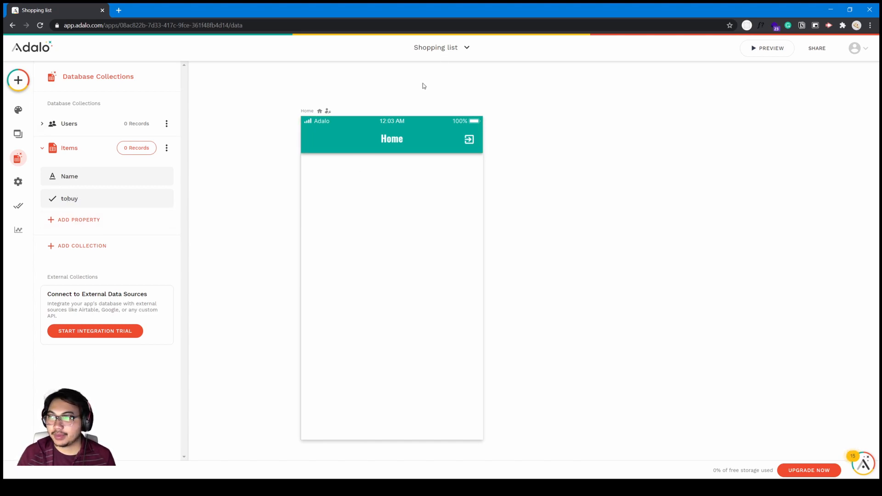
# - Place a Simple List component on the Home screen, below the app bar
pyautogui.click(18, 80)
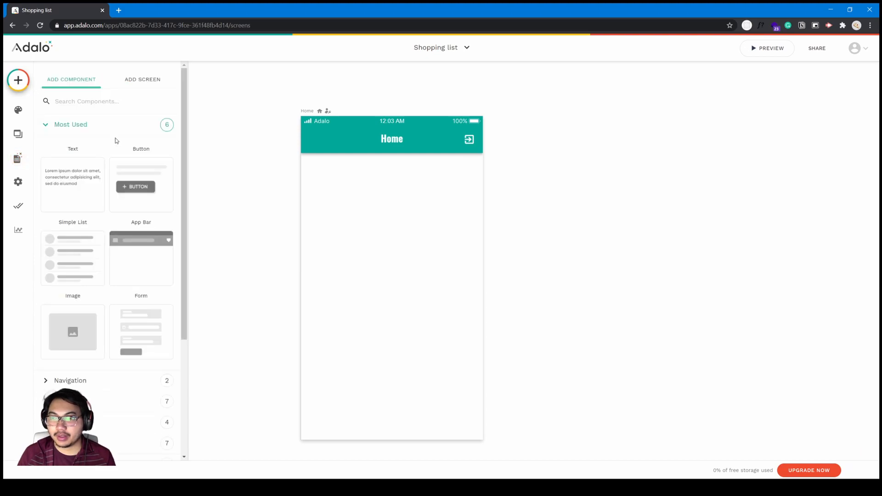
pyautogui.click(18, 158)
pyautogui.click(13, 84)
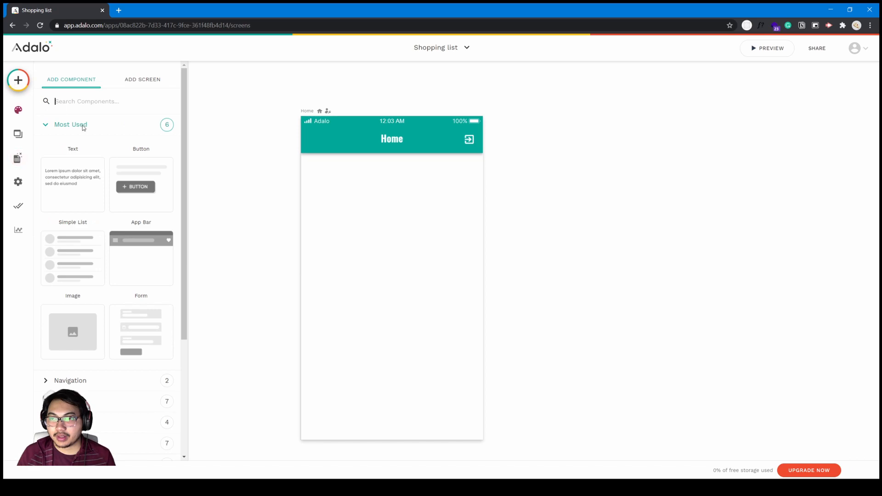
pyautogui.scroll(-1, 97, 274)
pyautogui.click(94, 360)
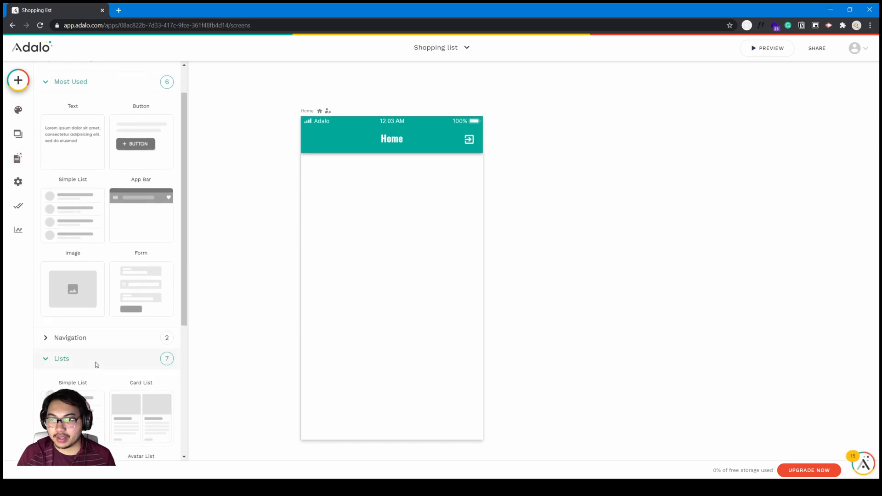
pyautogui.scroll(-2, 116, 355)
pyautogui.scroll(-2, 154, 316)
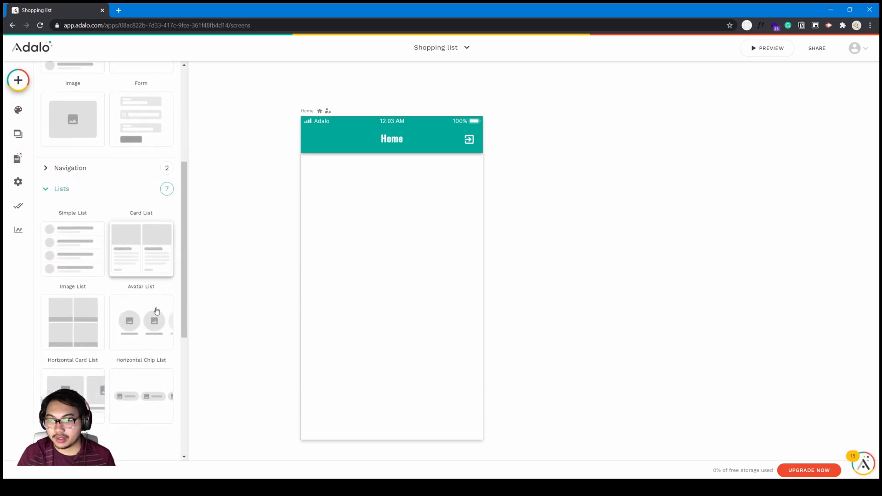
pyautogui.moveTo(87, 250); pyautogui.dragTo(394, 222)
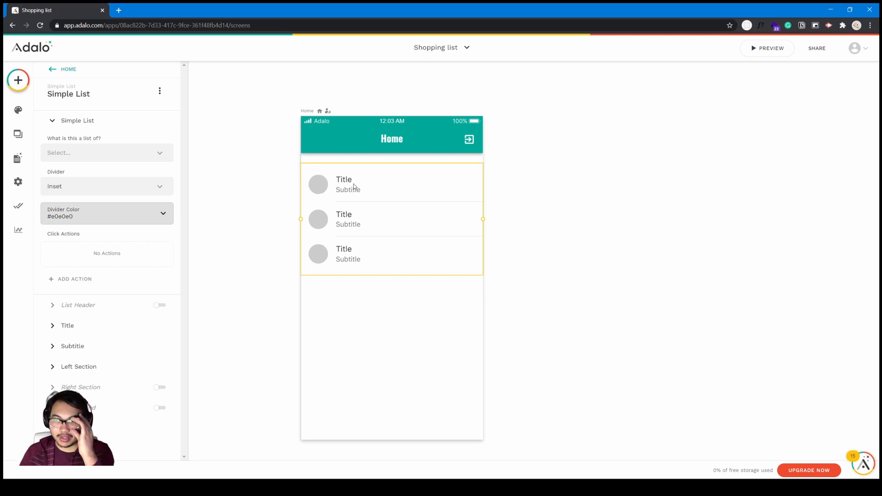
# - Add a floating action button in the Home screen's lower-right corner and shift the list slightly down
pyautogui.click(19, 81)
pyautogui.scroll(-4, 92, 230)
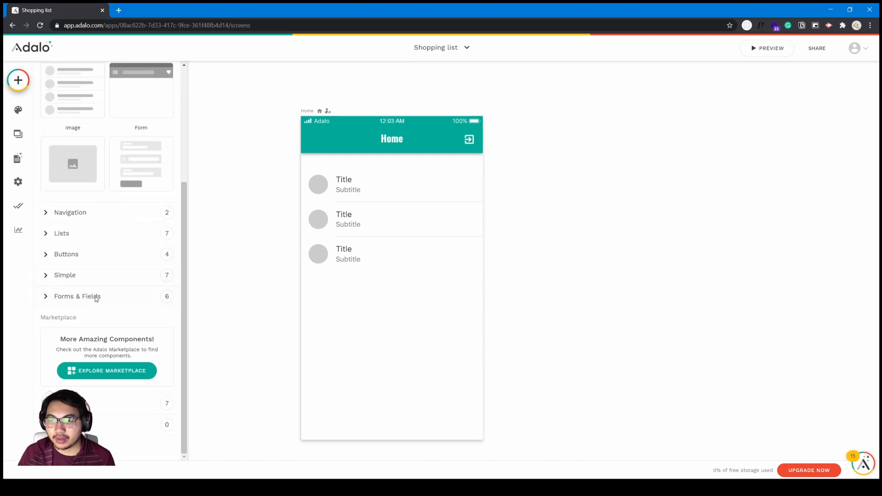
pyautogui.click(92, 254)
pyautogui.scroll(-2, 105, 253)
pyautogui.moveTo(148, 242); pyautogui.dragTo(464, 420)
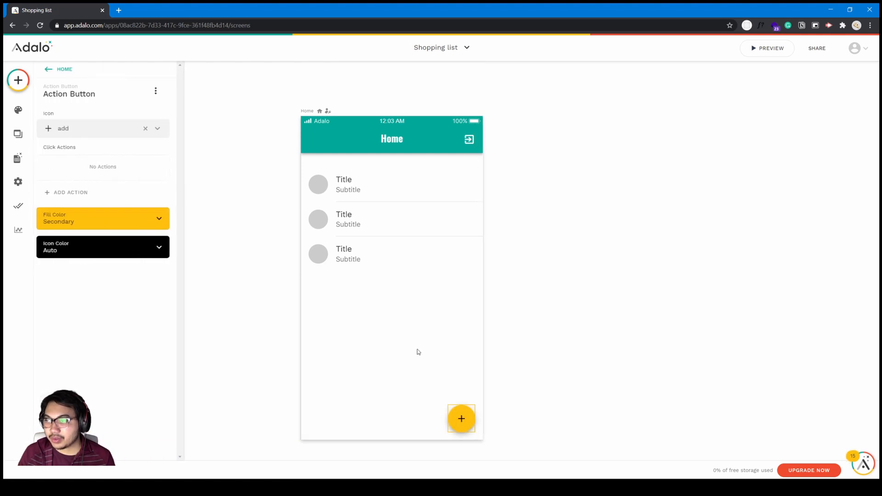
pyautogui.moveTo(367, 237); pyautogui.dragTo(364, 238)
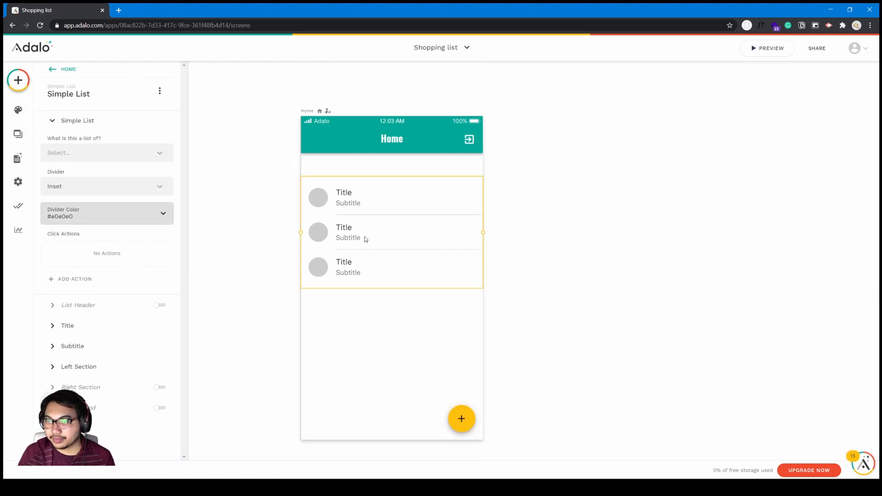
# - Give the Home screen's action button a link action to a new blank screen named items_add
pyautogui.click(469, 423)
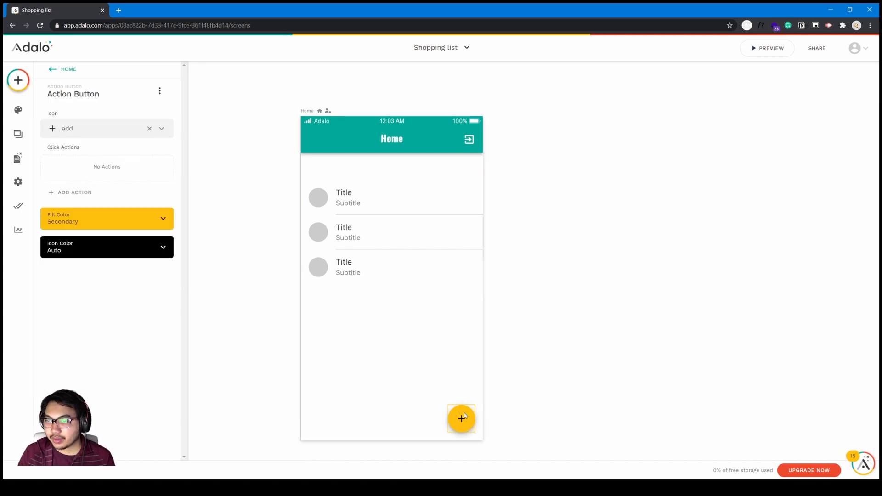
pyautogui.click(76, 191)
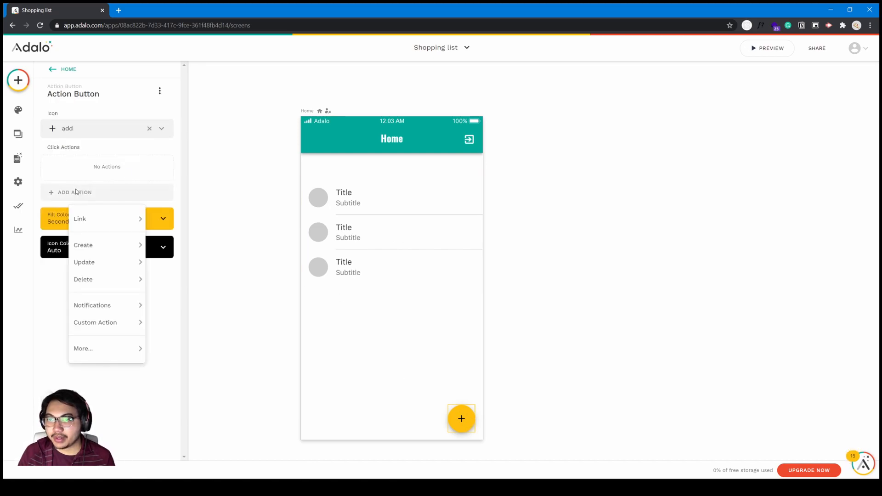
pyautogui.moveTo(90, 216)
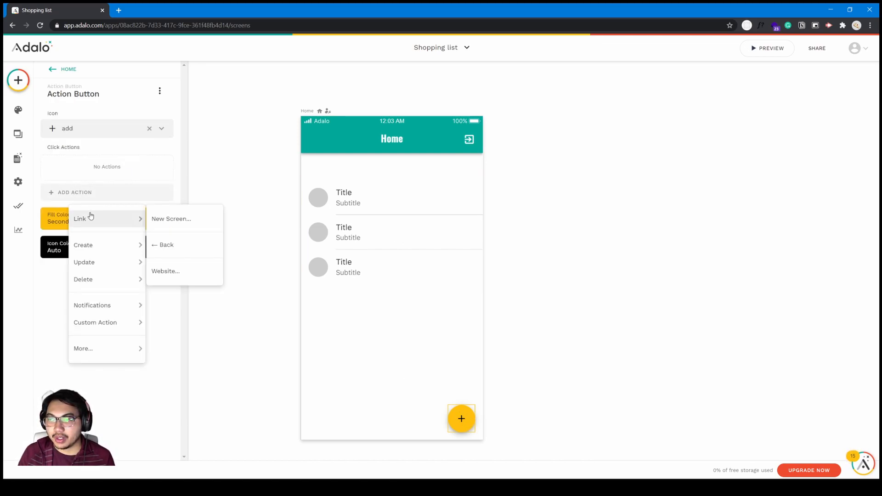
pyautogui.click(158, 222)
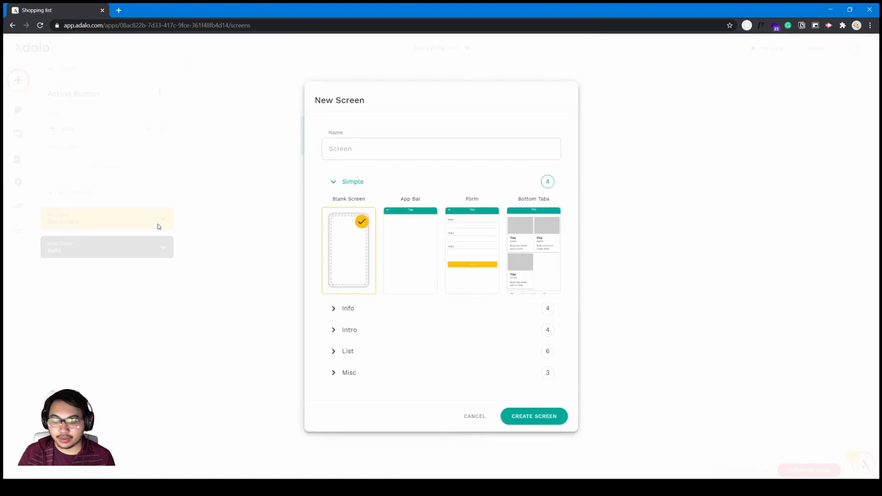
pyautogui.write('items_add')
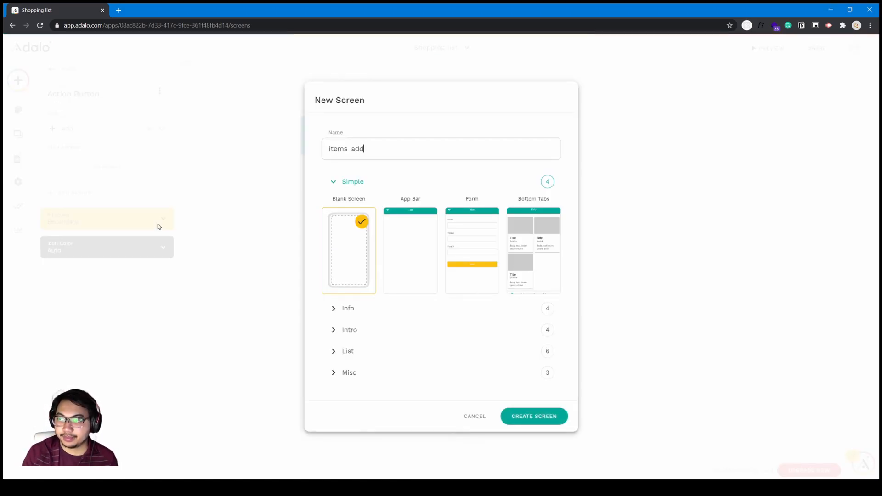
pyautogui.click(527, 417)
# - Duplicate the Home screen's app bar and place the copy across the top of the Items Add screen
pyautogui.click(418, 145)
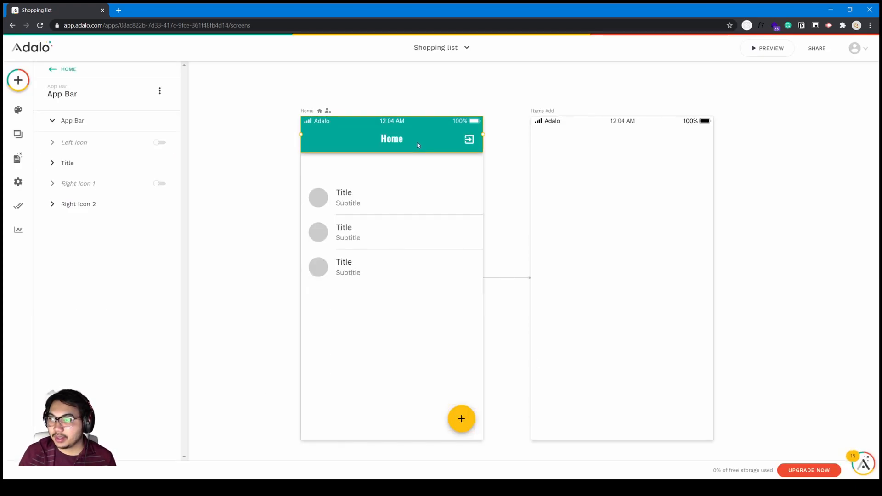
pyautogui.hotkey('ctrl', 'd')
pyautogui.moveTo(437, 157); pyautogui.dragTo(669, 145)
pyautogui.click(748, 206)
pyautogui.moveTo(790, 211); pyautogui.dragTo(652, 199)
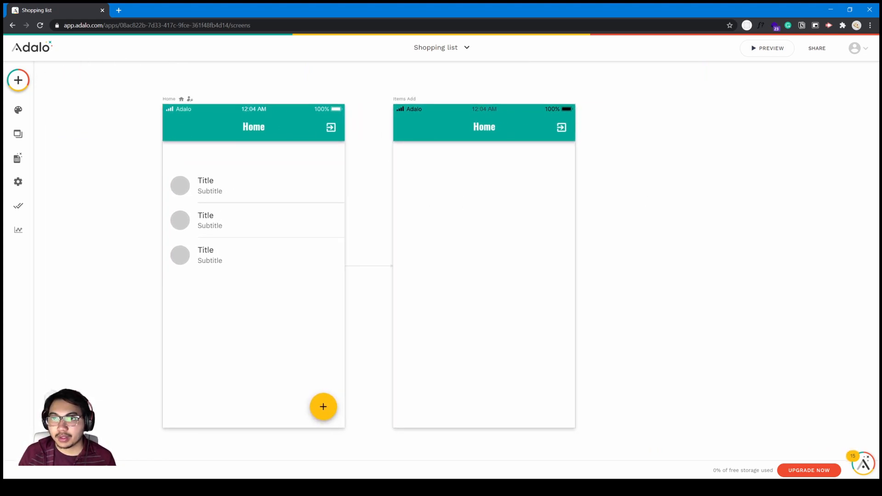
# - Add a Form component below the app bar of the Items Add screen and connect it to the Items collection
pyautogui.click(18, 80)
pyautogui.scroll(-3, 94, 340)
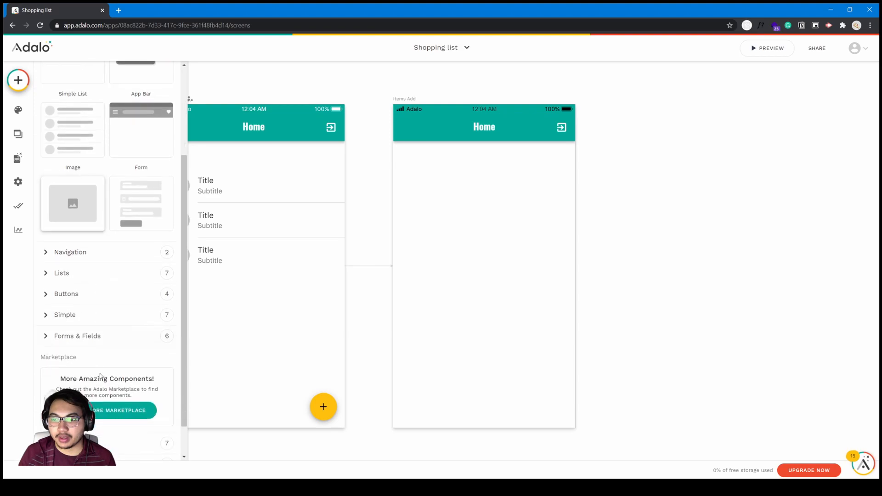
pyautogui.click(77, 338)
pyautogui.scroll(-1, 115, 363)
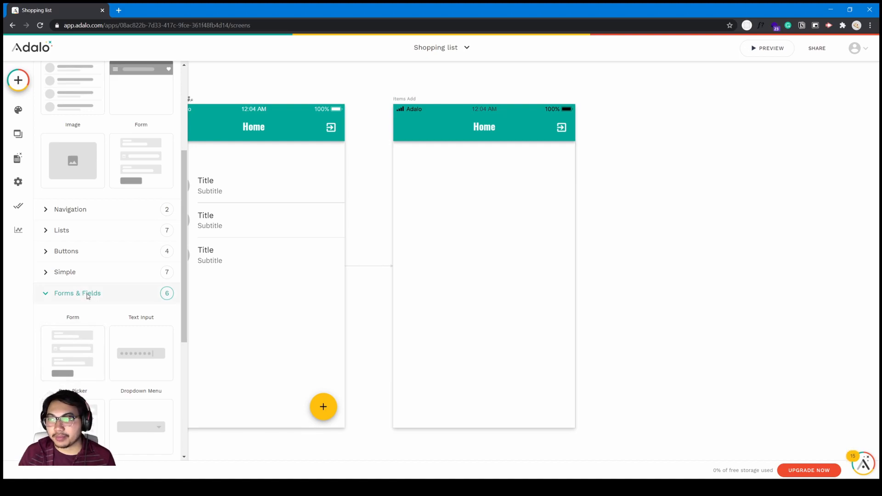
pyautogui.moveTo(79, 347); pyautogui.dragTo(482, 232)
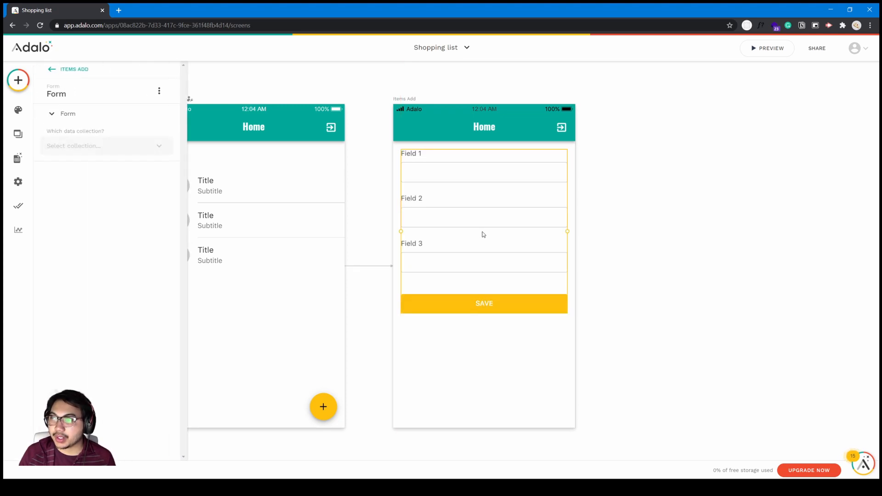
pyautogui.click(93, 146)
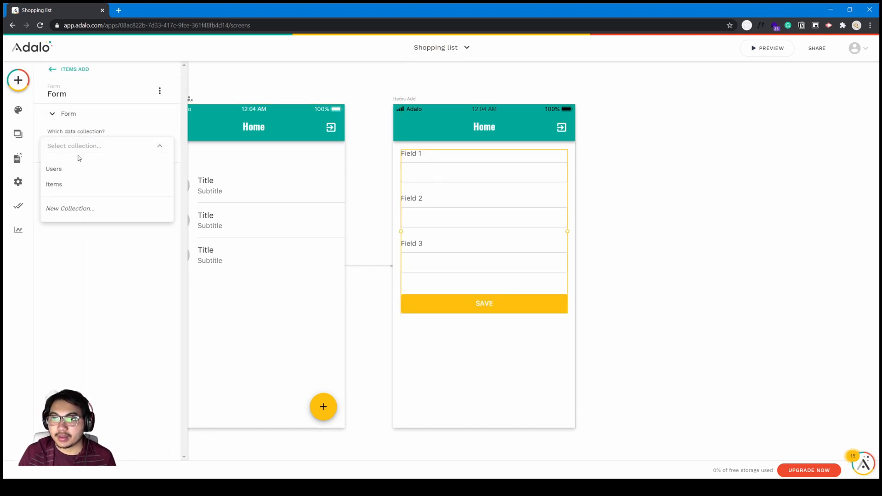
pyautogui.click(63, 186)
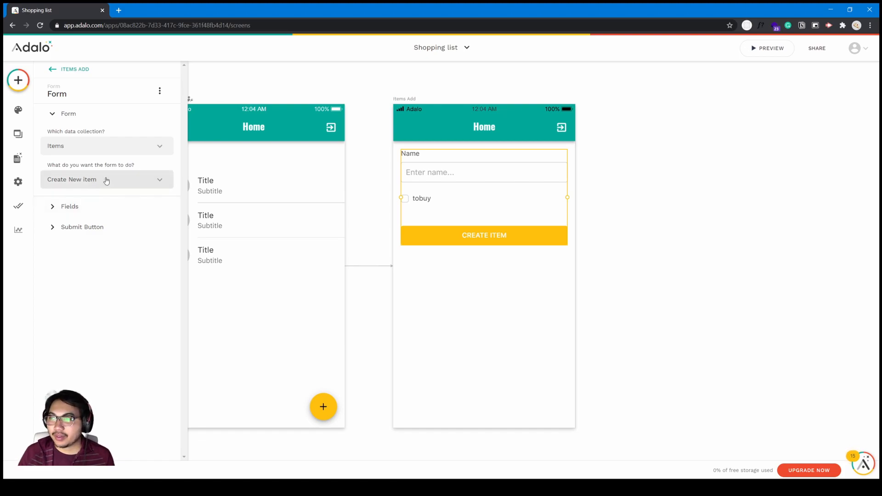
# - Remove the form's visible tobuy field and add tobuy as an automatic field set to True
pyautogui.click(104, 209)
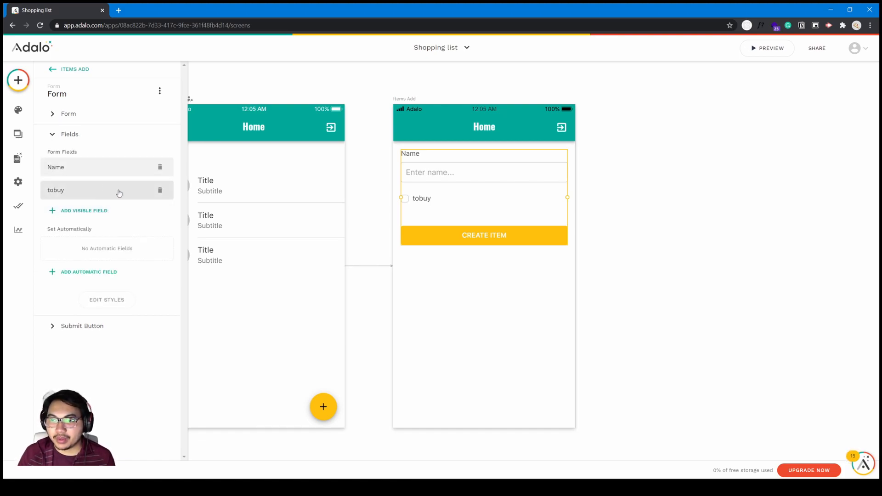
pyautogui.click(160, 191)
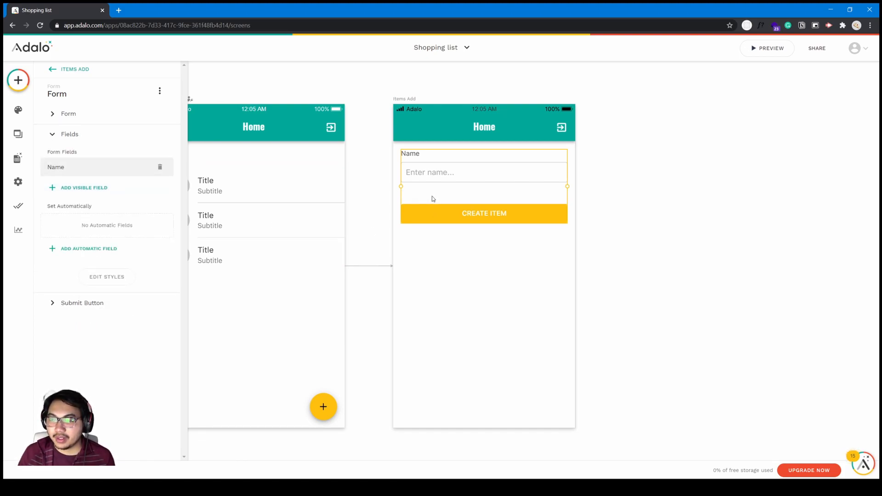
pyautogui.click(92, 248)
pyautogui.click(89, 282)
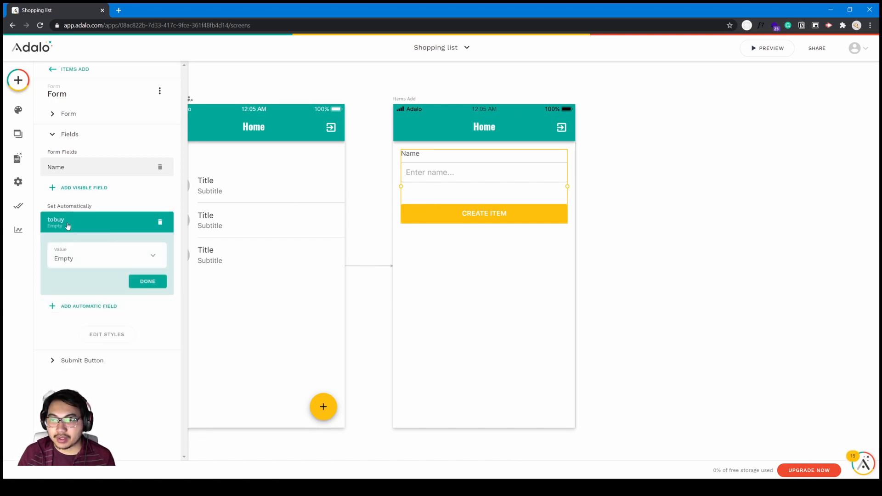
pyautogui.click(102, 258)
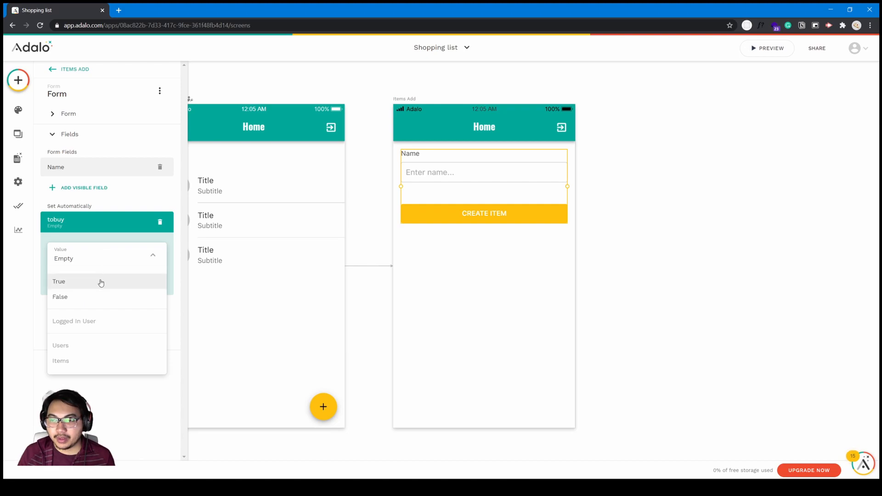
pyautogui.click(101, 282)
pyautogui.click(147, 281)
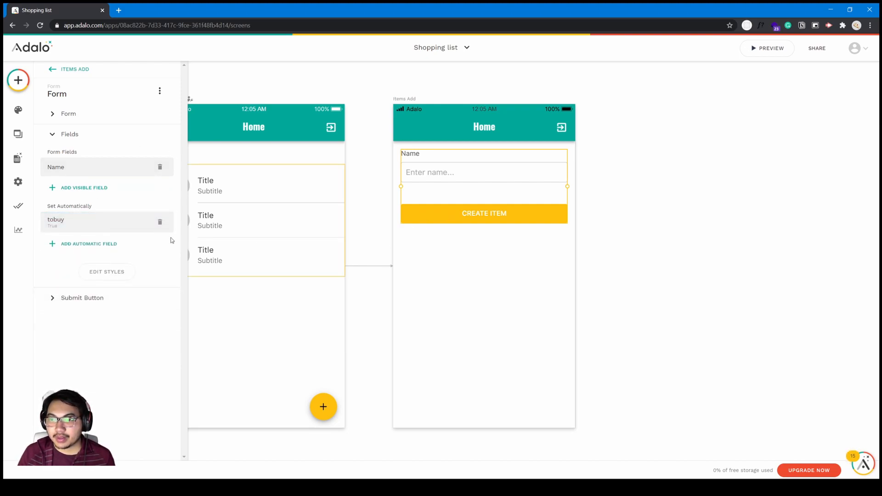
# - Add a second click action to the form's submit button that links to the Home screen
pyautogui.click(95, 298)
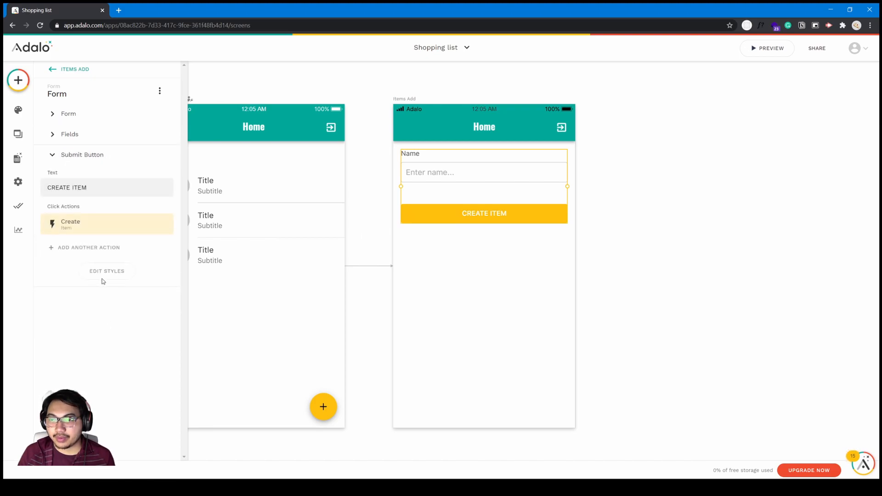
pyautogui.click(100, 190)
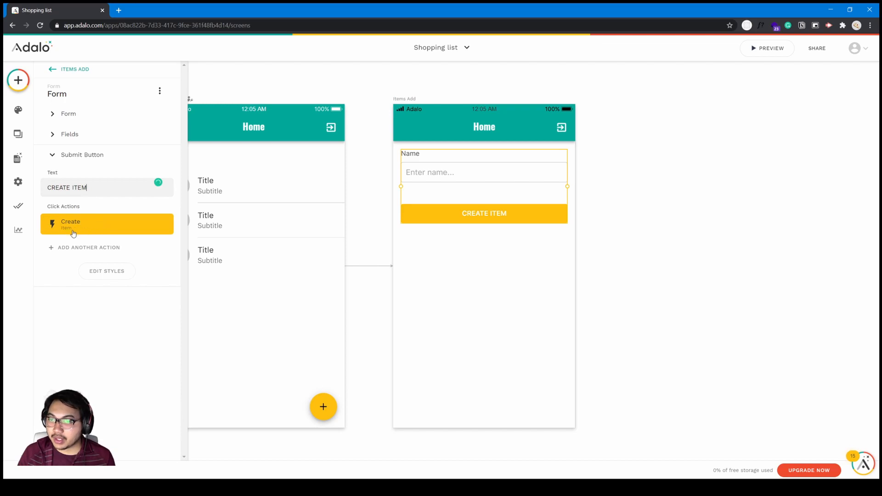
pyautogui.click(82, 250)
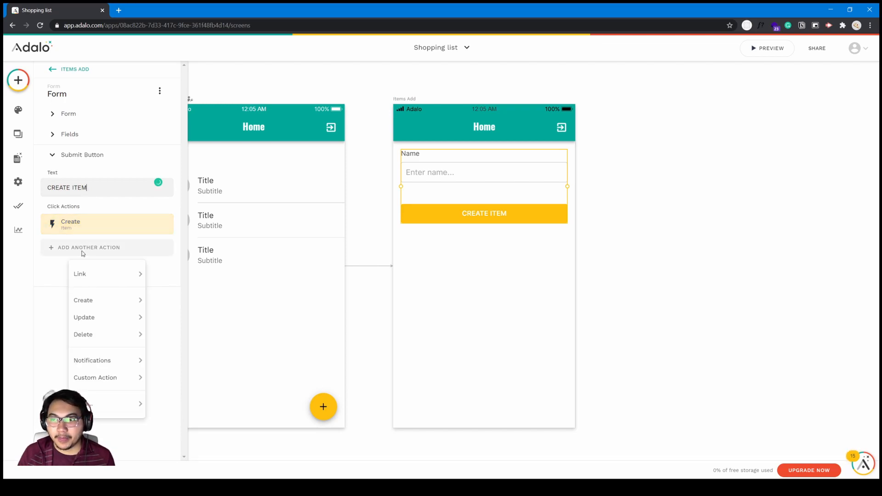
pyautogui.moveTo(91, 274)
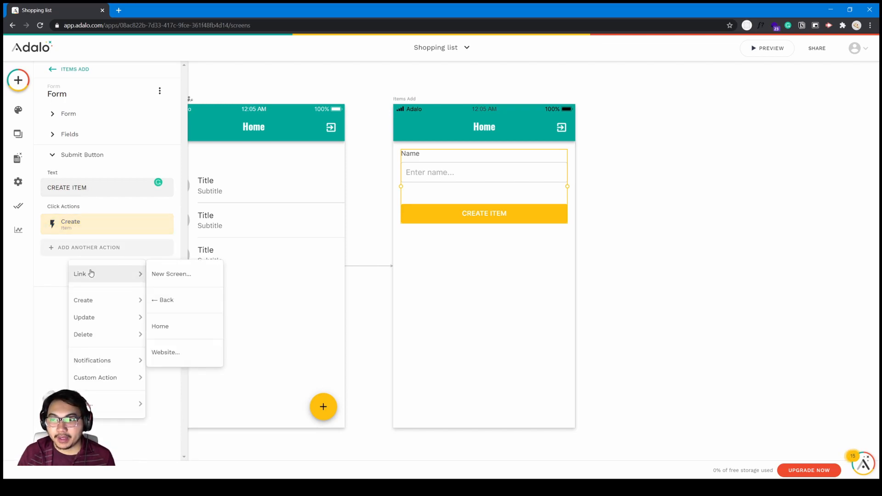
pyautogui.click(191, 326)
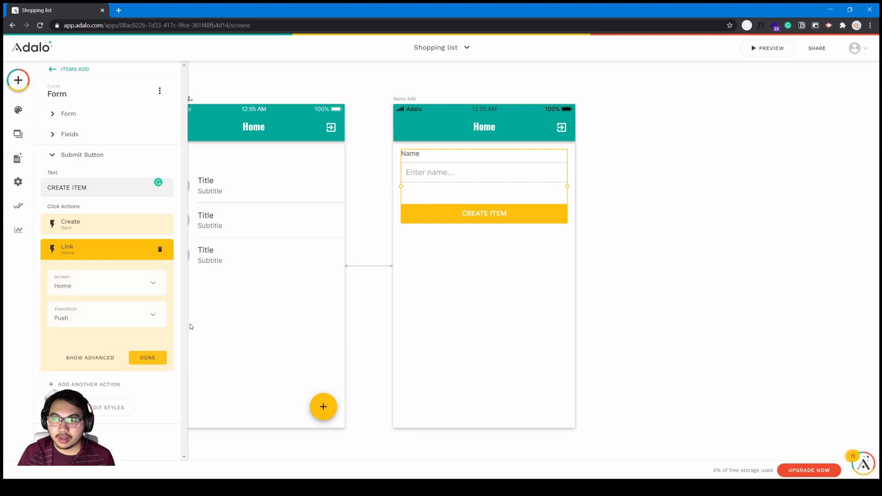
pyautogui.click(148, 357)
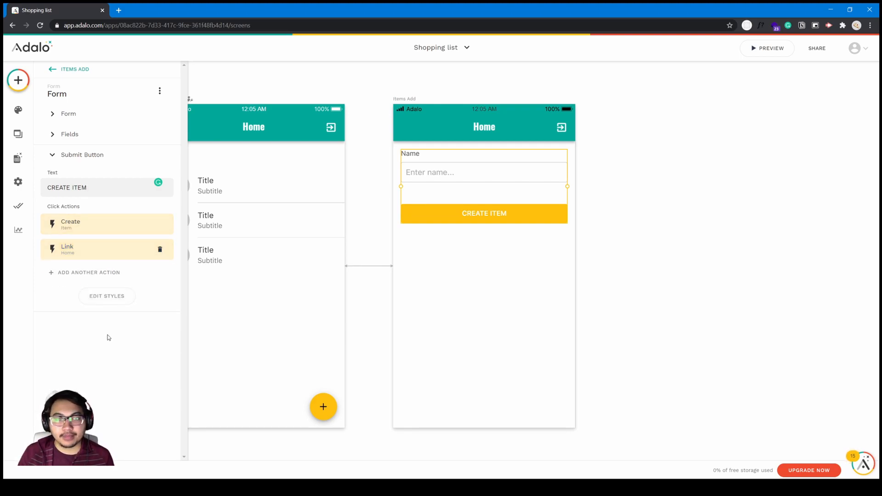
pyautogui.click(376, 242)
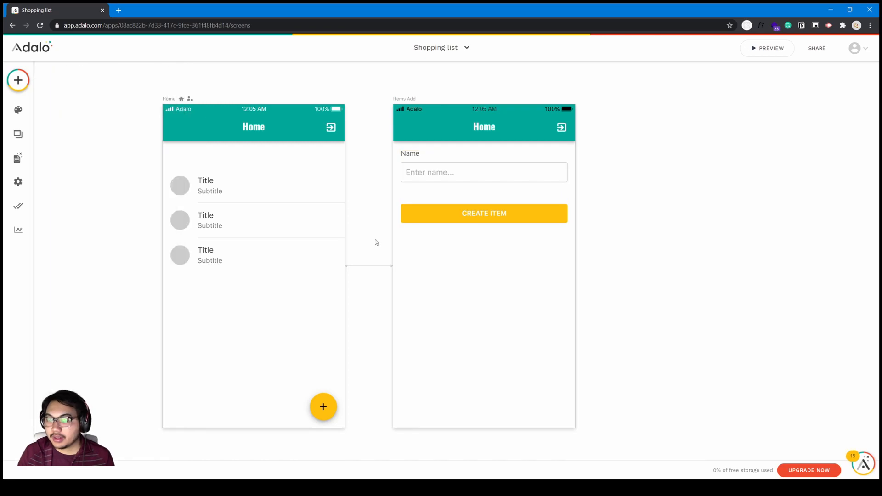
# - Add a text component above the Home screen's list and set its text to "Les choses à acheter"
pyautogui.click(390, 241)
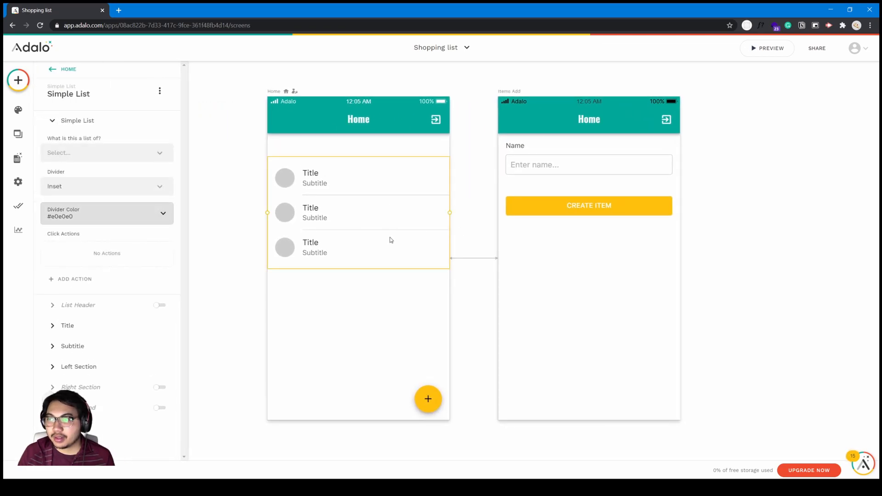
pyautogui.click(19, 80)
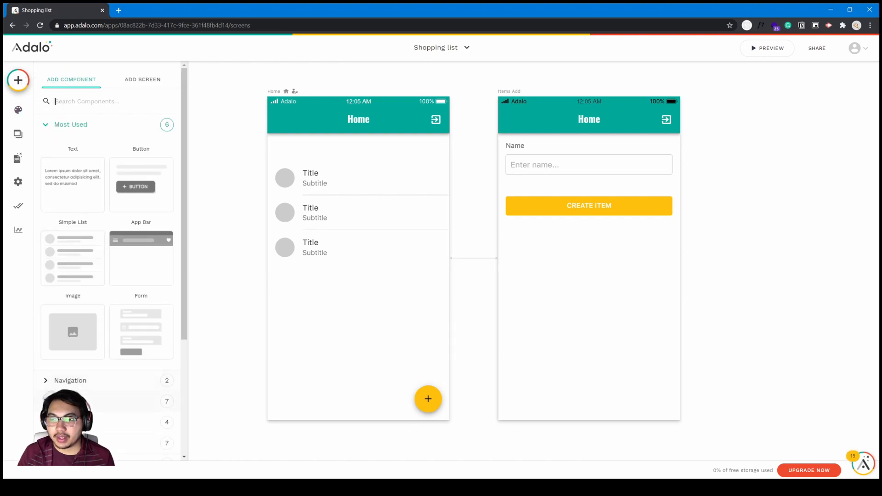
pyautogui.scroll(-3, 105, 276)
pyautogui.moveTo(75, 366); pyautogui.dragTo(340, 149)
pyautogui.doubleClick(339, 148)
pyautogui.hotkey('ctrl', 'a')
pyautogui.press('BackSpace')
pyautogui.write('Les choses à acheter')
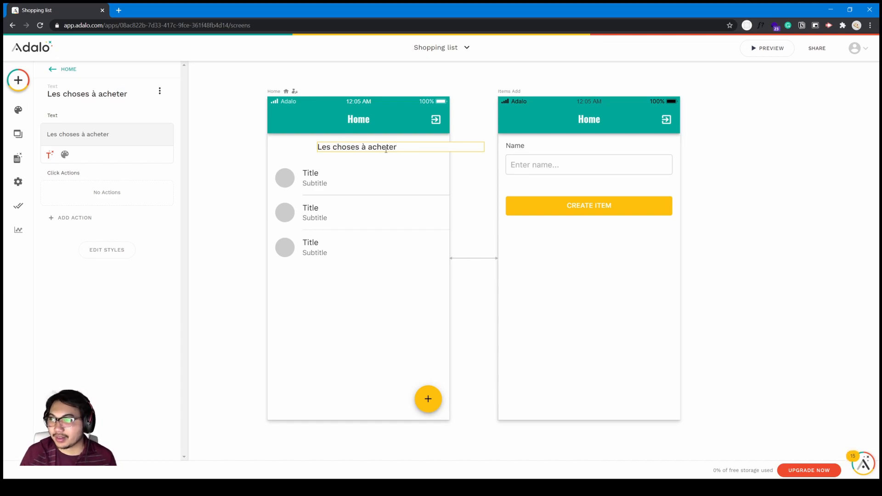
# - Shorten the heading's text box to fit within the Home screen and shift it slightly to the left
pyautogui.click(423, 149)
pyautogui.moveTo(484, 147); pyautogui.dragTo(442, 147)
pyautogui.moveTo(385, 149); pyautogui.dragTo(368, 149)
# - Connect the Home screen's list to the Items collection and add a custom filter where tobuy is true
pyautogui.click(361, 175)
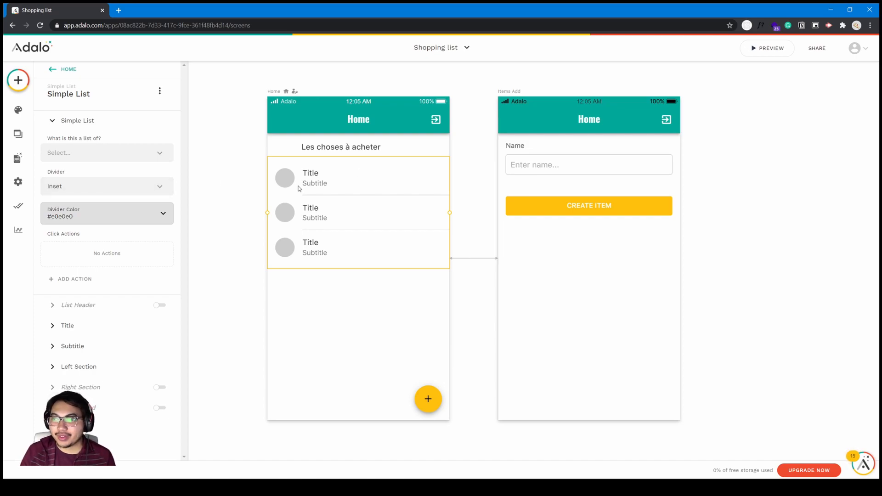
pyautogui.click(108, 153)
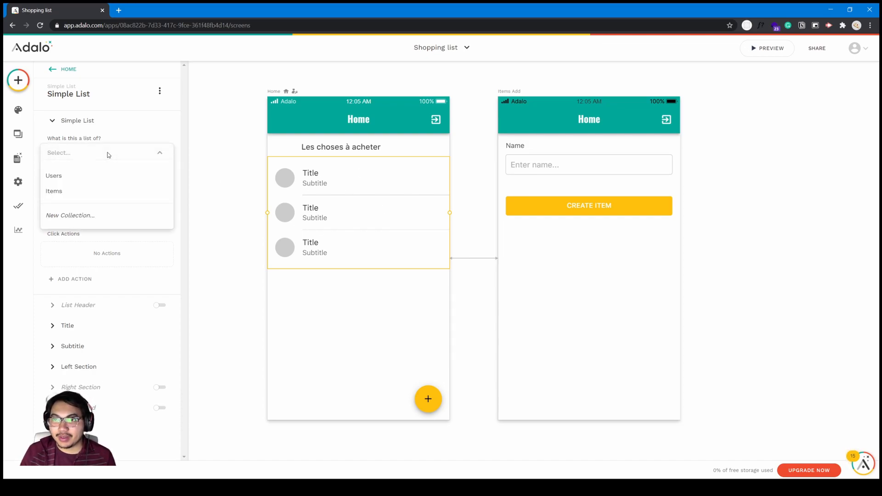
pyautogui.click(103, 188)
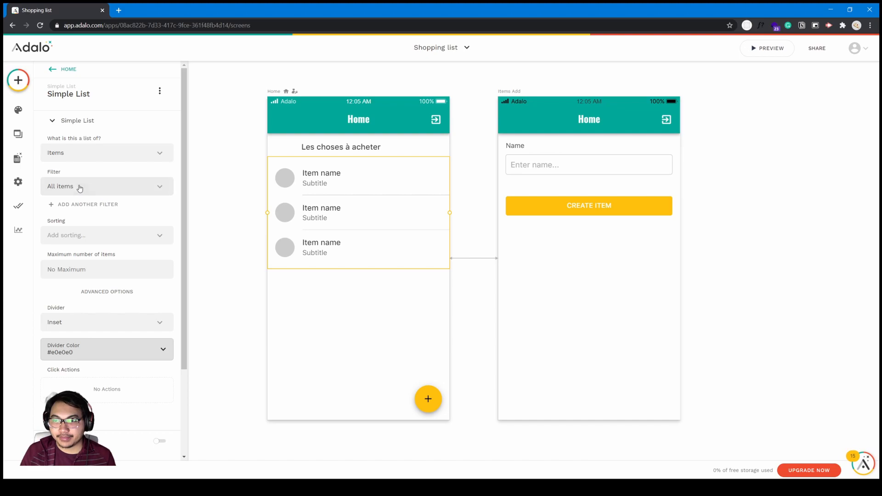
pyautogui.click(108, 191)
pyautogui.moveTo(110, 237)
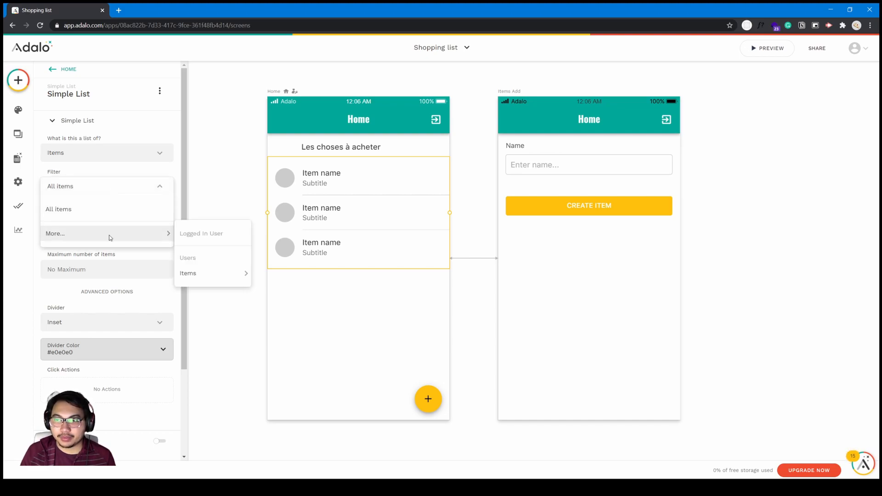
pyautogui.click(104, 181)
pyautogui.click(79, 208)
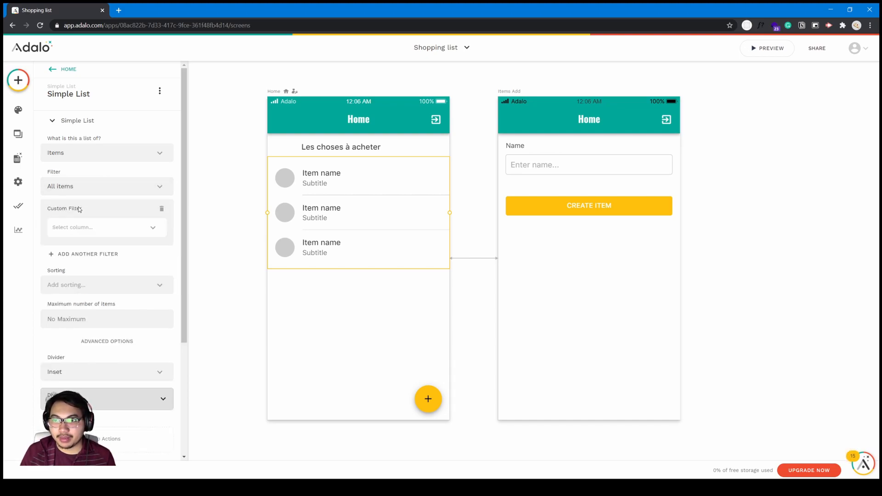
pyautogui.click(87, 232)
pyautogui.click(95, 269)
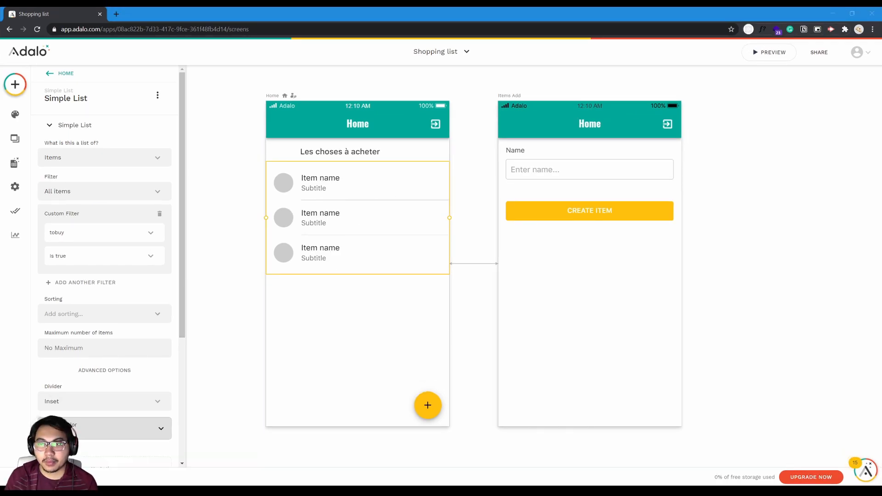
# - Shift the "Les choses à acheter" heading to the right and adjust its box so it sits centred above the list
pyautogui.click(330, 154)
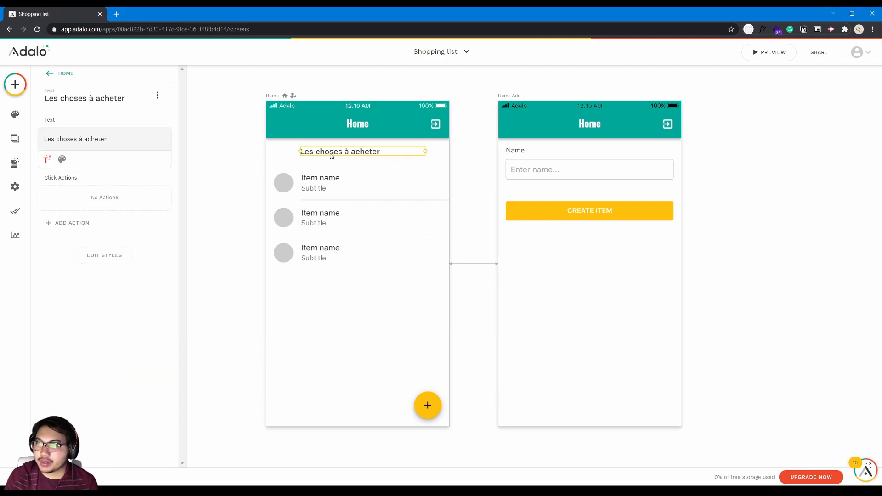
pyautogui.moveTo(340, 153); pyautogui.dragTo(358, 153)
pyautogui.moveTo(442, 151); pyautogui.dragTo(358, 153)
pyautogui.click(222, 311)
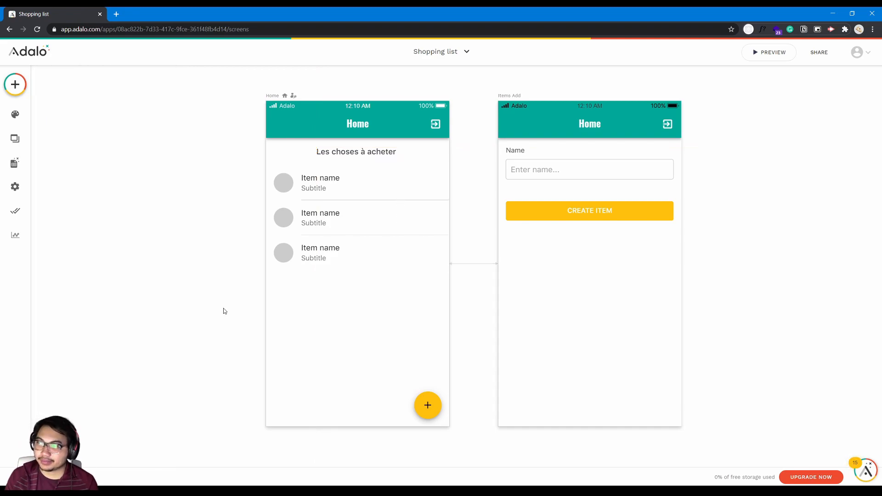
# - Disable the subtitle and the left section of the Home screen's list so only the item name remains
pyautogui.click(405, 193)
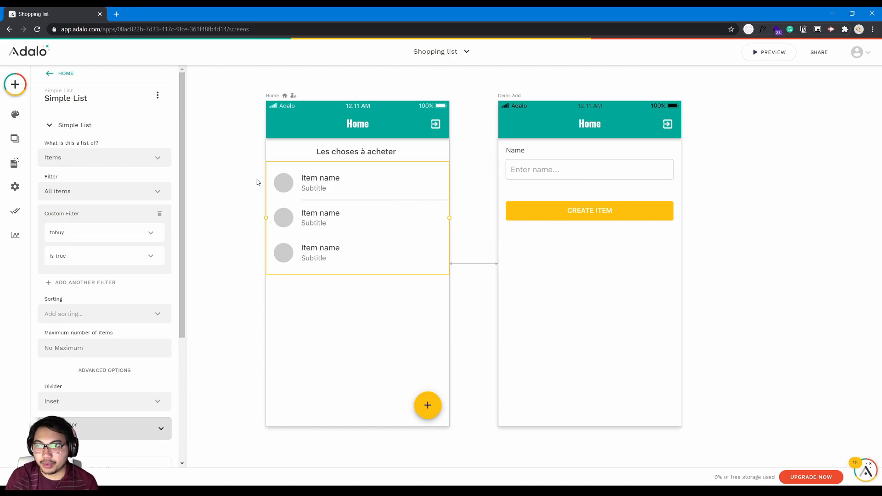
pyautogui.scroll(-4, 94, 400)
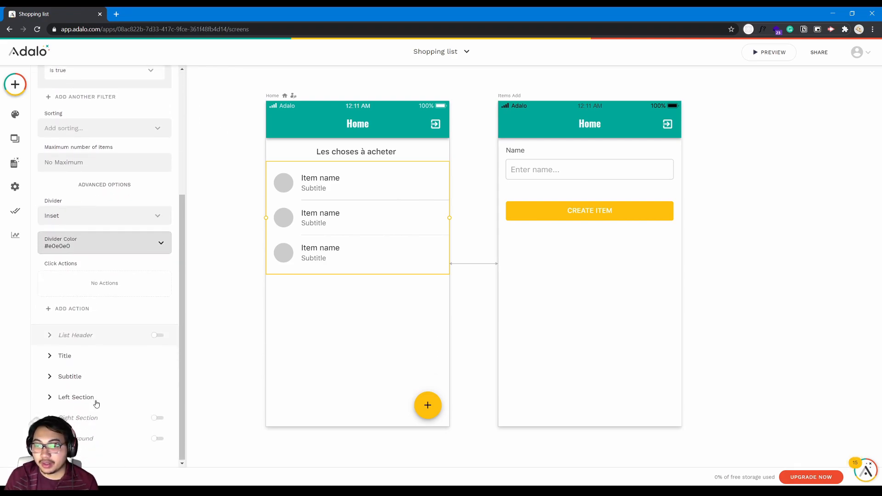
pyautogui.click(100, 398)
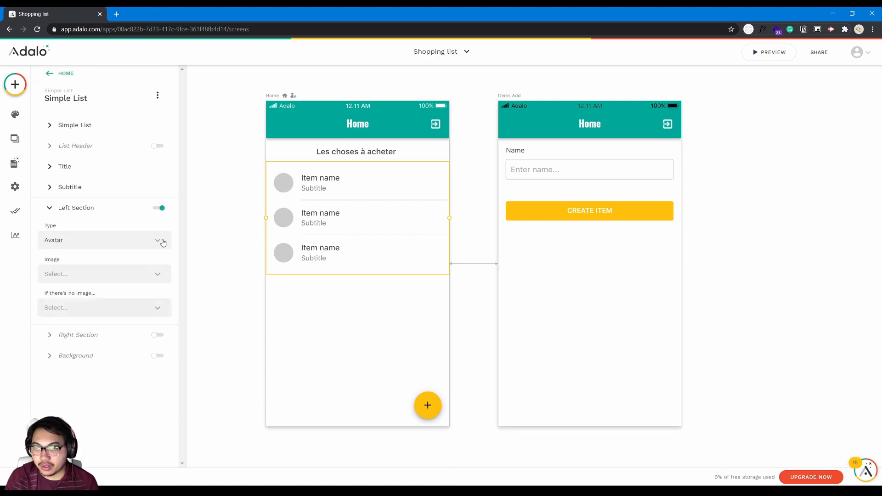
pyautogui.click(158, 209)
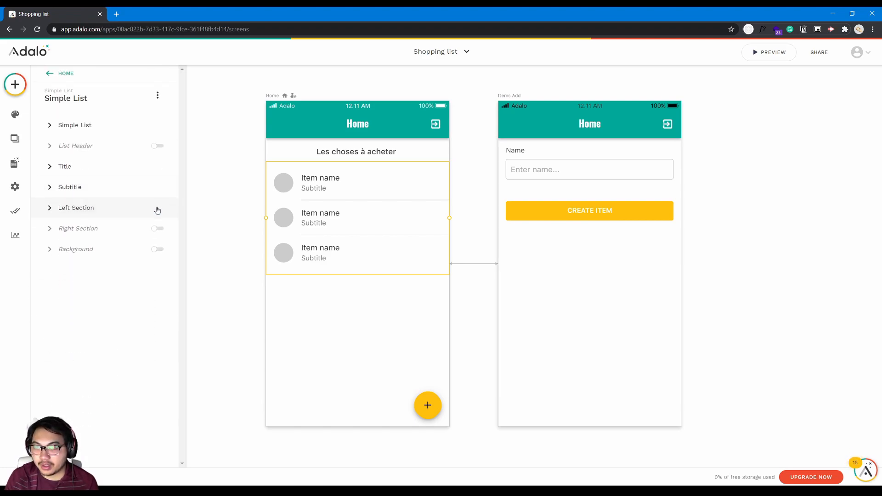
pyautogui.click(127, 174)
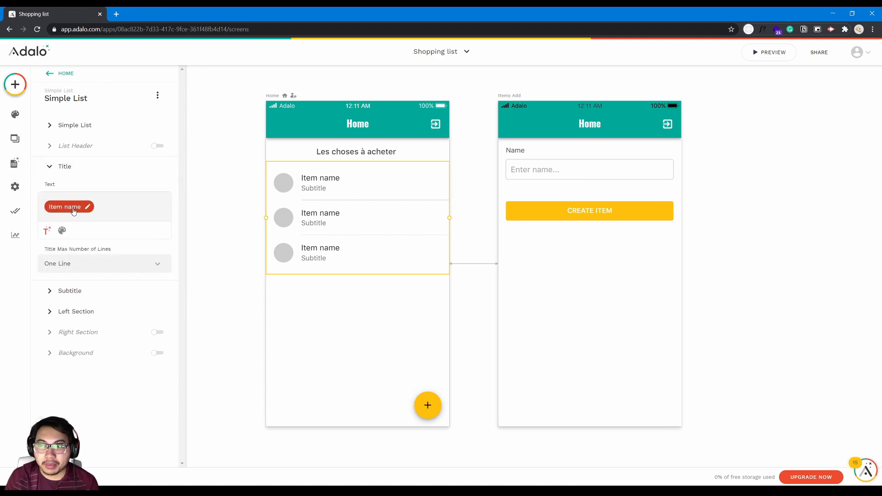
pyautogui.click(81, 293)
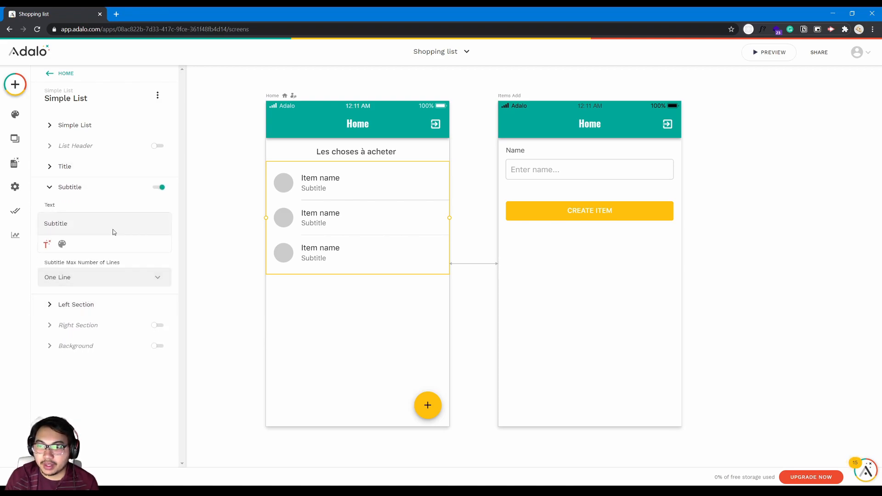
pyautogui.click(159, 187)
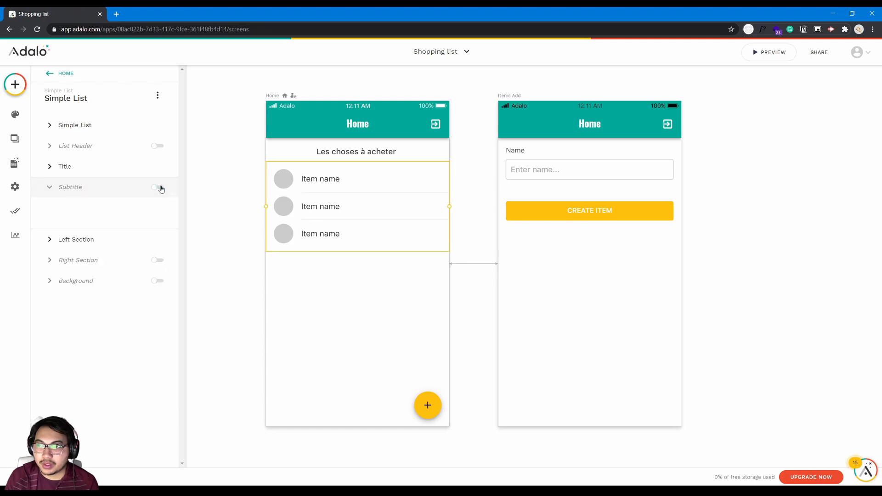
pyautogui.click(120, 241)
pyautogui.click(159, 209)
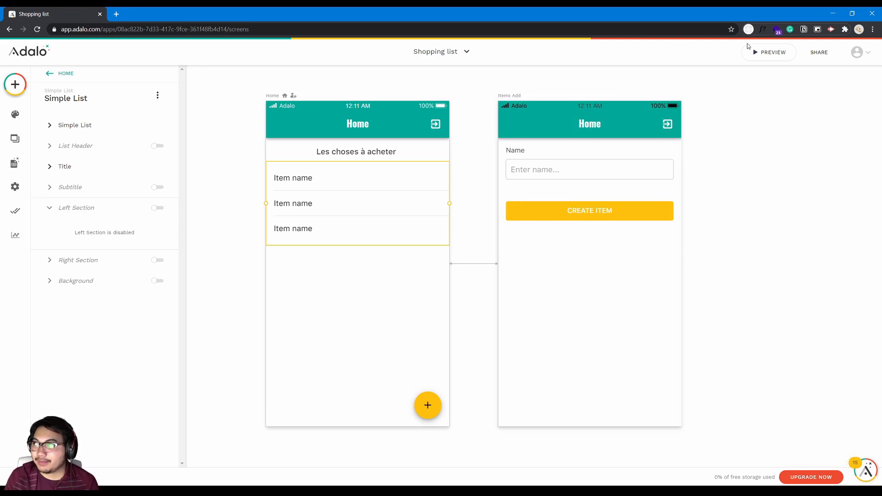
# - Preview the app and create an item named "Patates" through the add-item form
pyautogui.click(770, 52)
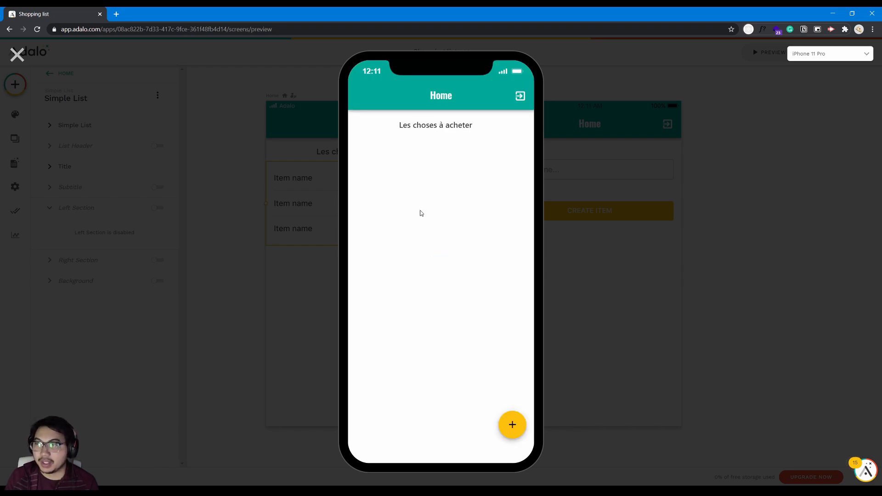
pyautogui.click(506, 419)
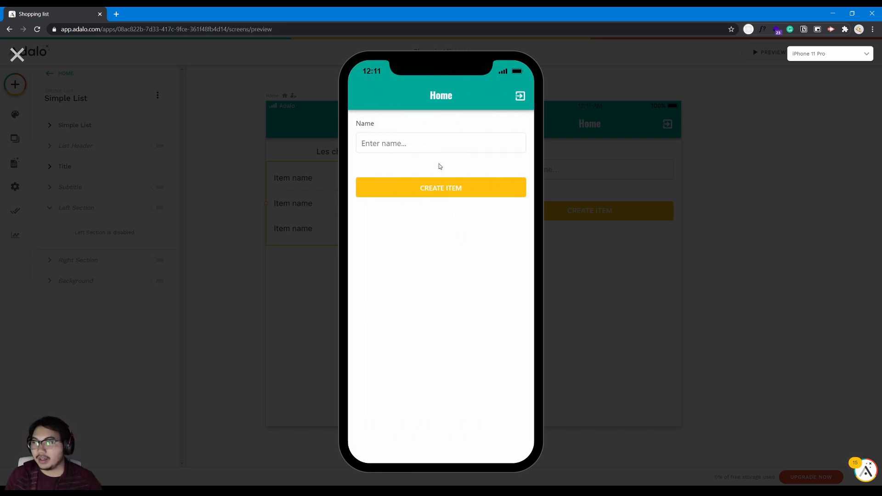
pyautogui.click(421, 137)
pyautogui.write('Patates')
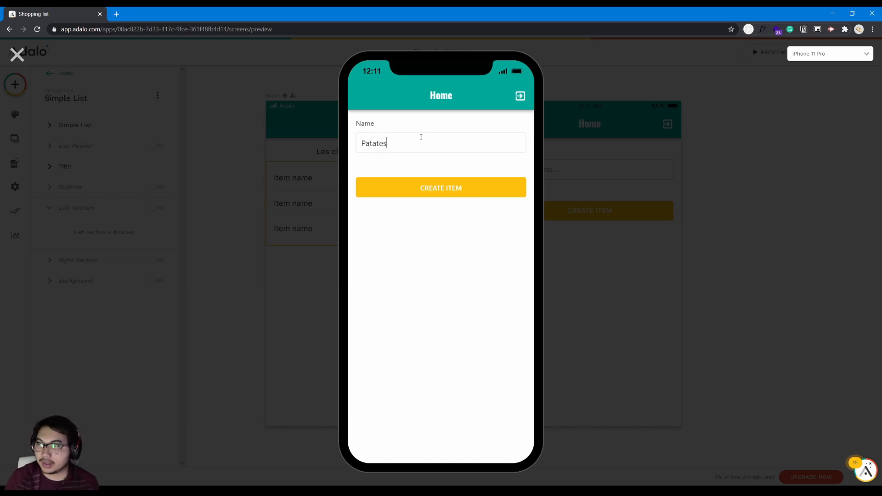
pyautogui.click(449, 190)
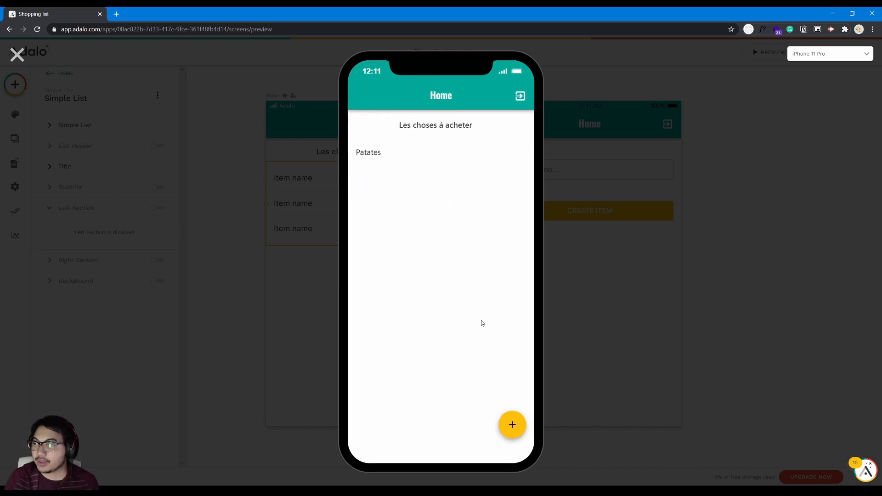
# - Create an item named "Oranges" through the add-item form in the preview
pyautogui.click(518, 419)
pyautogui.click(415, 144)
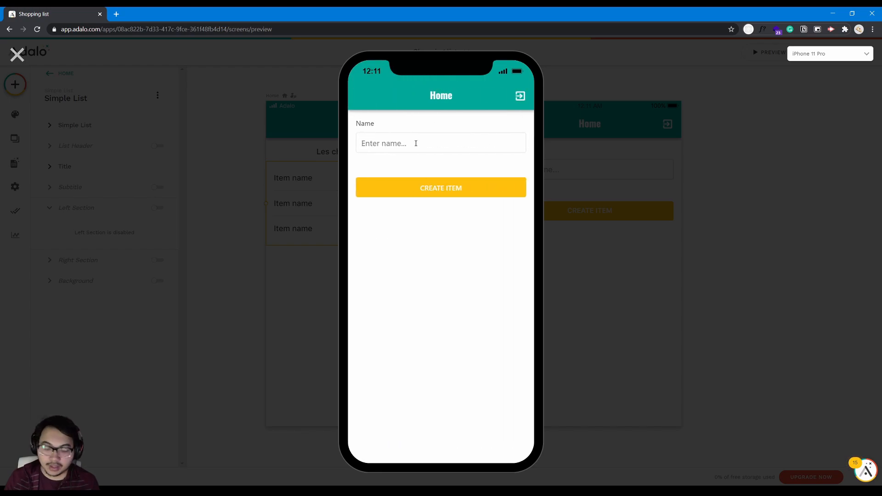
pyautogui.write('Orange')
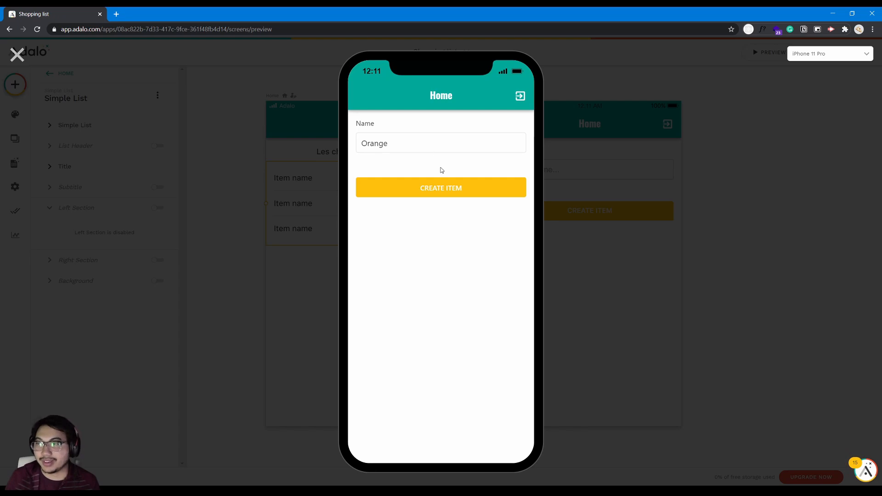
pyautogui.click(458, 195)
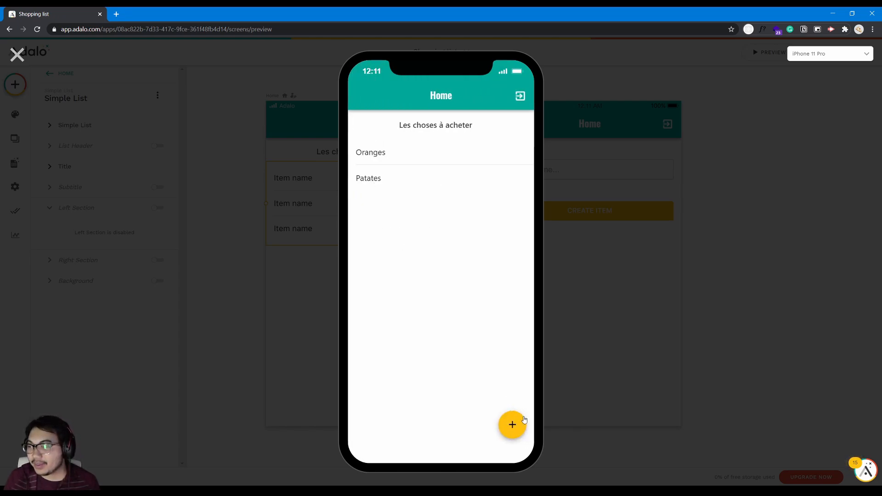
# - Create another item named "Voiture" through the add-item form and close the preview
pyautogui.click(512, 424)
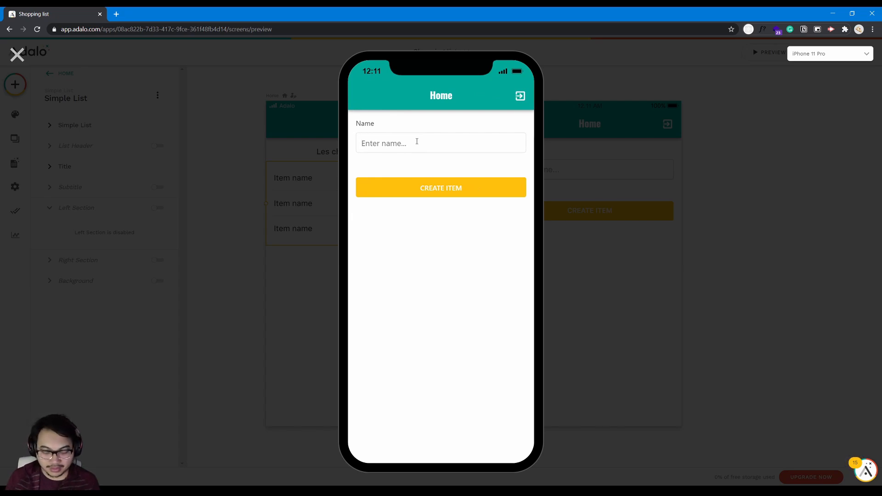
pyautogui.write('Voiture')
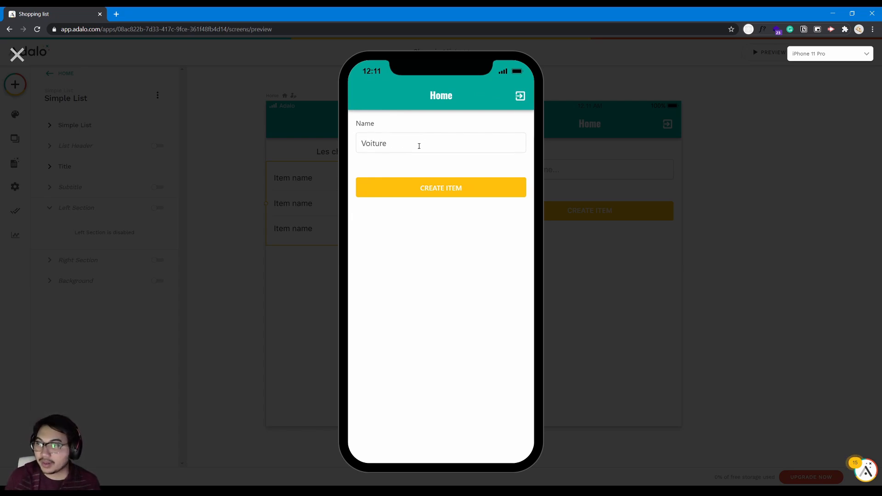
pyautogui.click(447, 189)
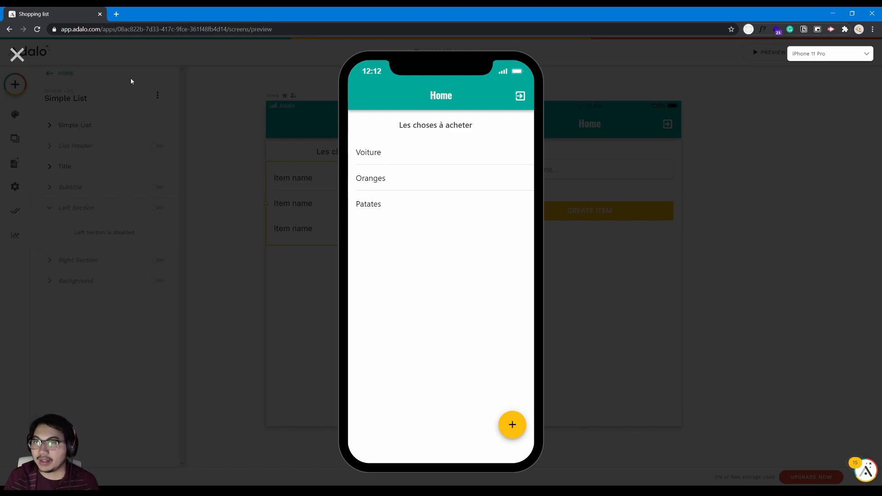
pyautogui.click(17, 55)
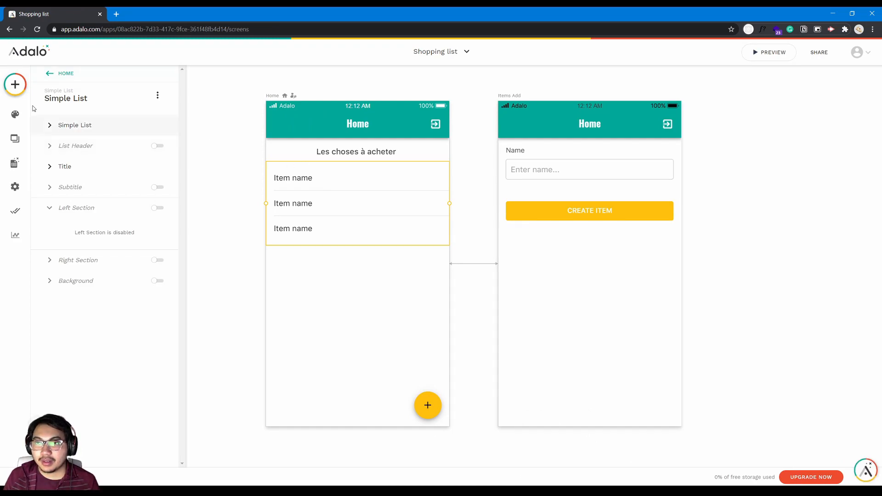
pyautogui.click(15, 84)
pyautogui.scroll(-4, 83, 308)
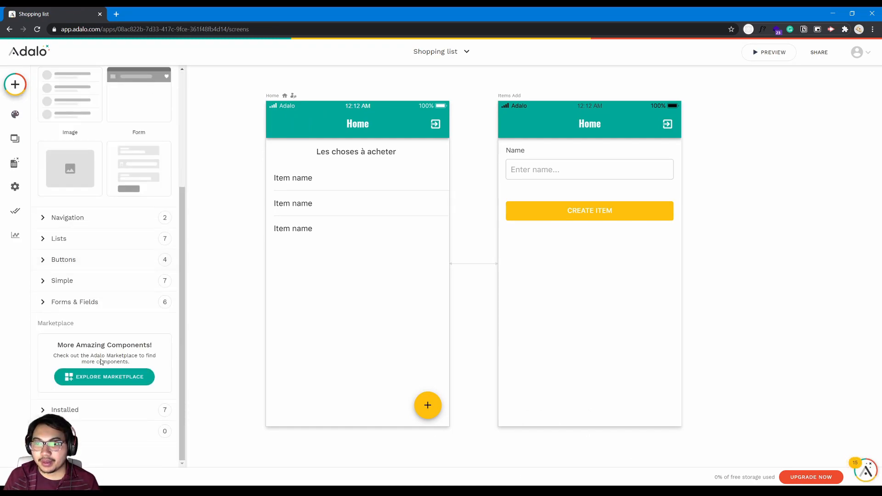
pyautogui.click(90, 303)
pyautogui.scroll(-5, 142, 323)
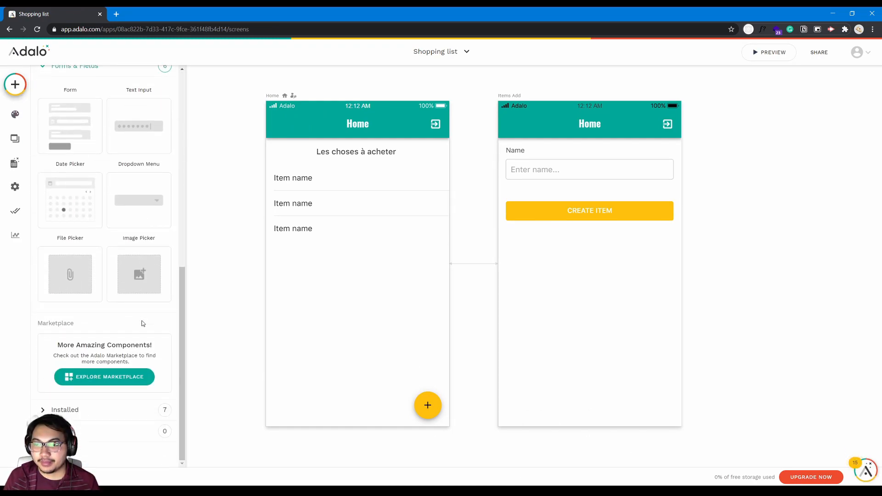
pyautogui.scroll(5, 142, 323)
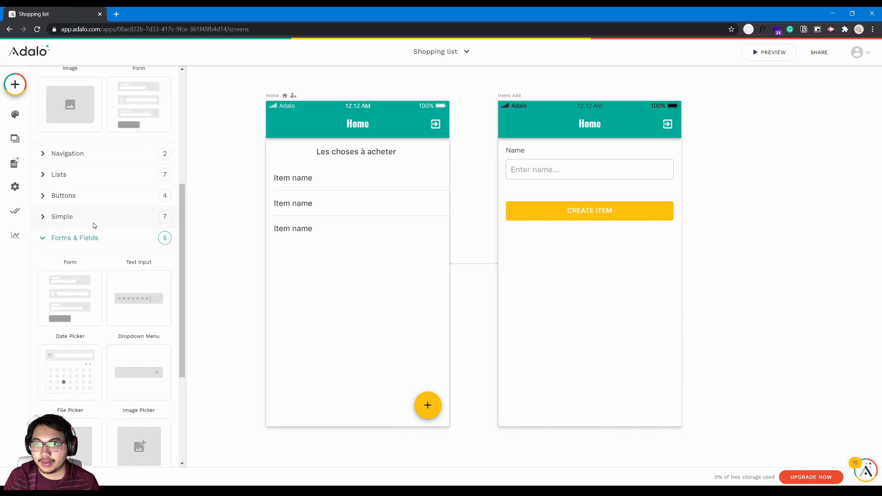
pyautogui.click(94, 225)
# - Enable the right section of the Home screen's list and set its icon to check_box_outline_blank
pyautogui.click(305, 187)
pyautogui.scroll(-3, 117, 286)
pyautogui.scroll(-2, 117, 286)
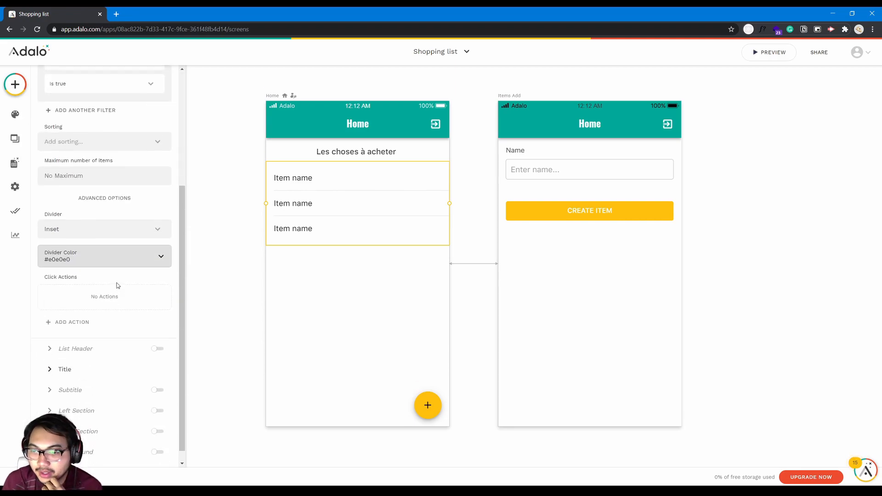
pyautogui.click(117, 419)
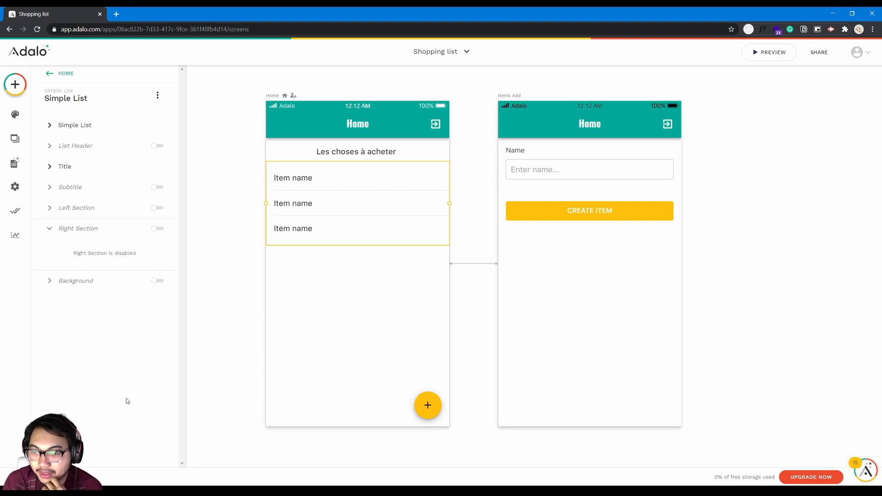
pyautogui.click(156, 228)
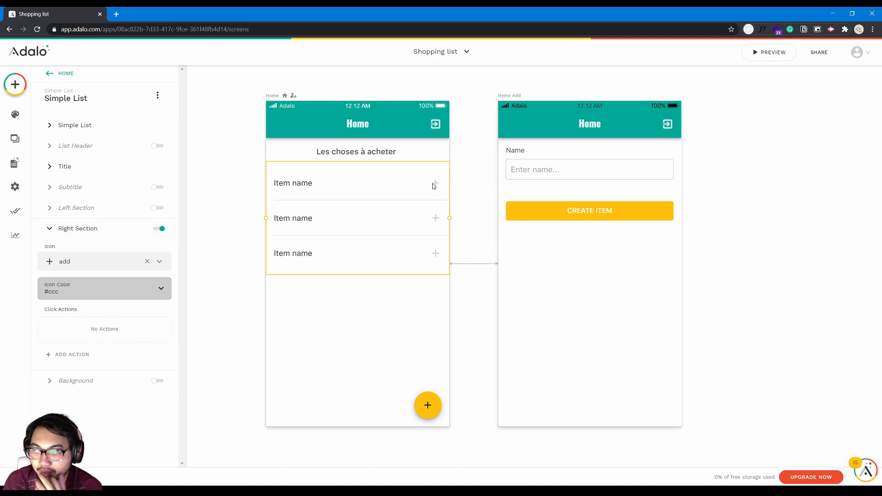
pyautogui.click(93, 261)
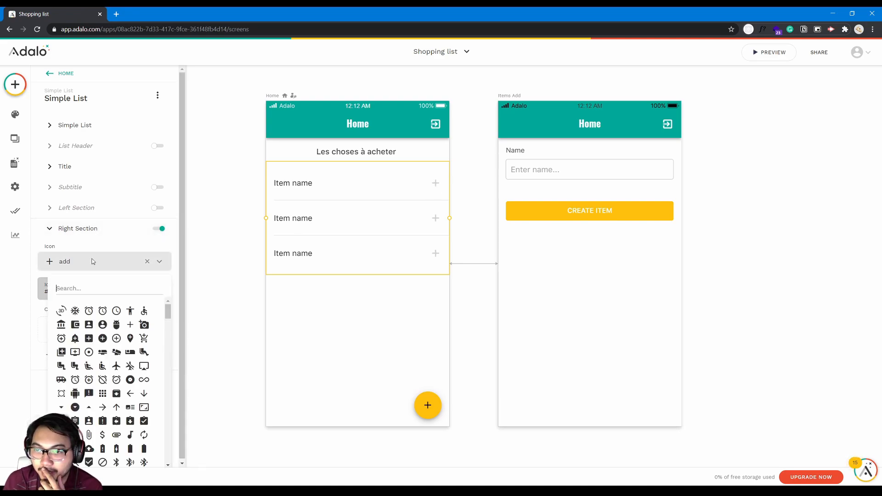
pyautogui.write('chec')
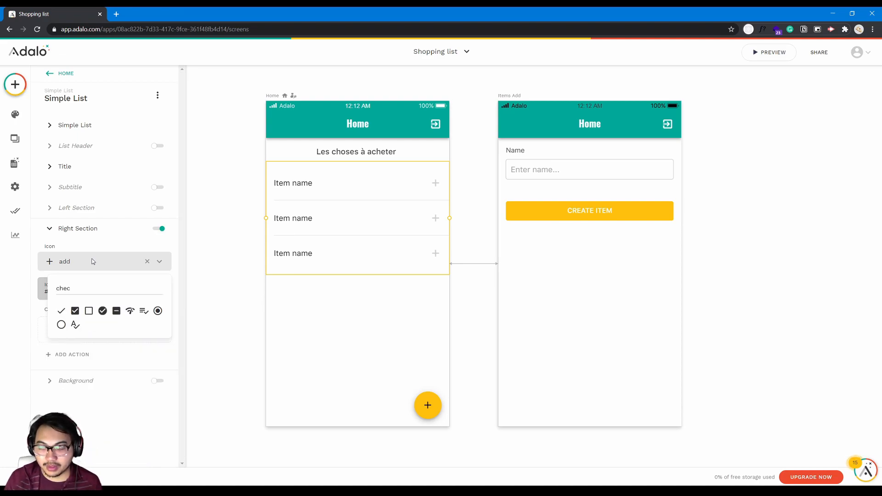
pyautogui.click(90, 312)
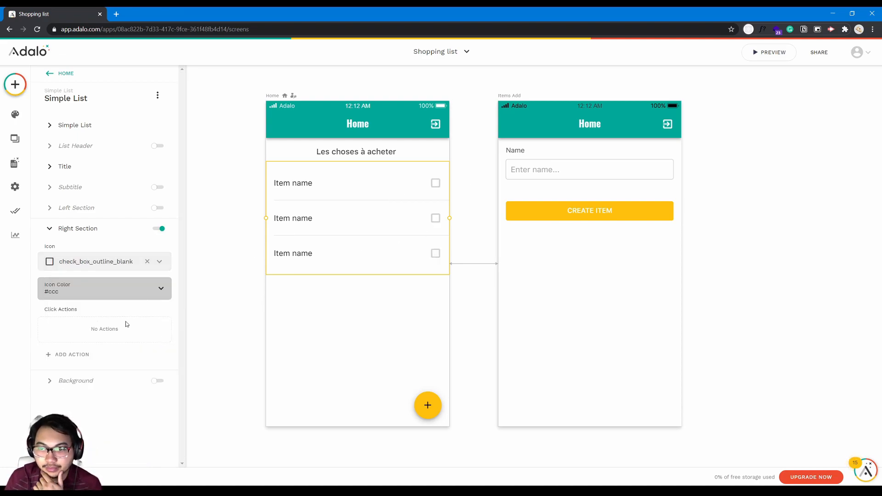
# - Add an action to the list's checkbox icon that updates the Current Item and sets tobuy to False
pyautogui.click(74, 355)
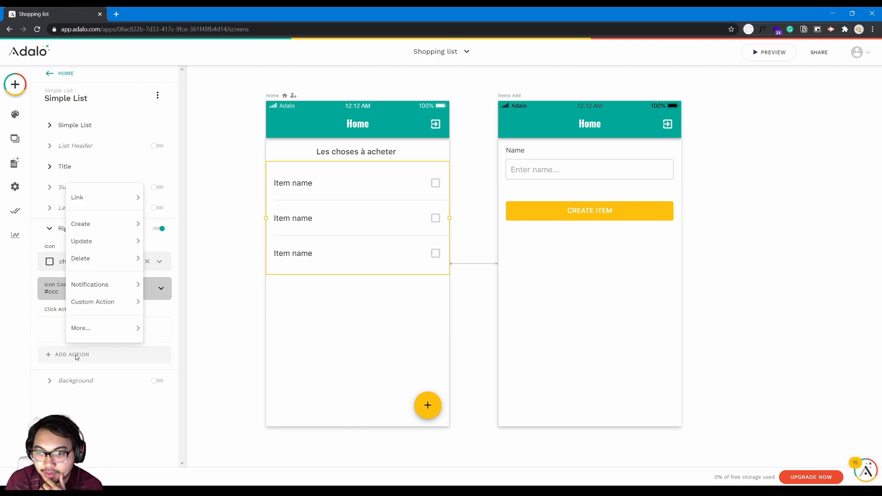
pyautogui.moveTo(124, 226)
pyautogui.moveTo(120, 242)
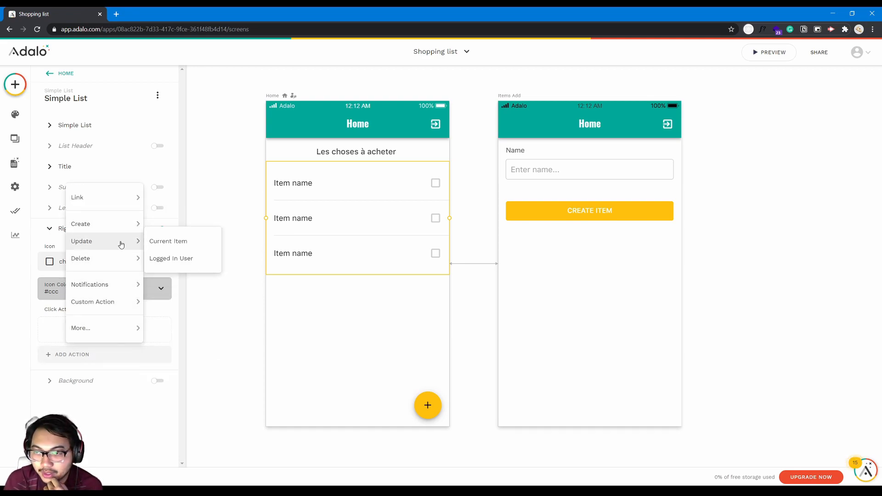
pyautogui.click(159, 243)
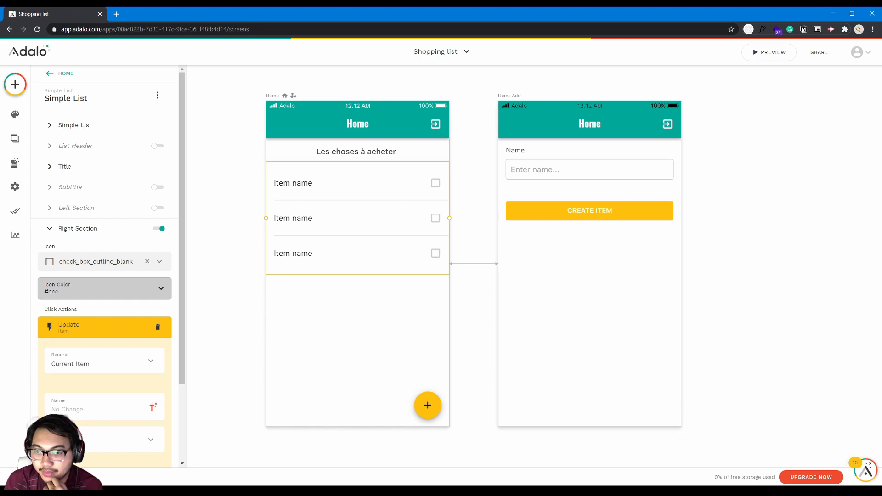
pyautogui.click(76, 440)
pyautogui.click(78, 351)
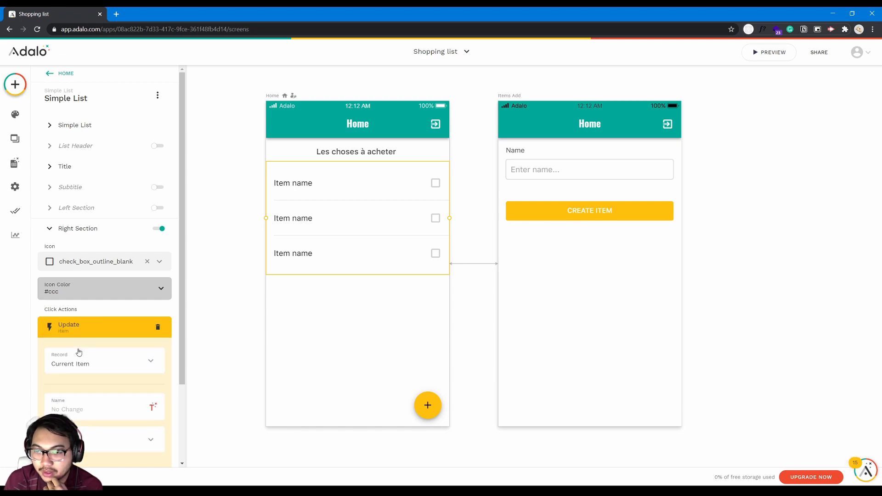
pyautogui.scroll(-1, 135, 367)
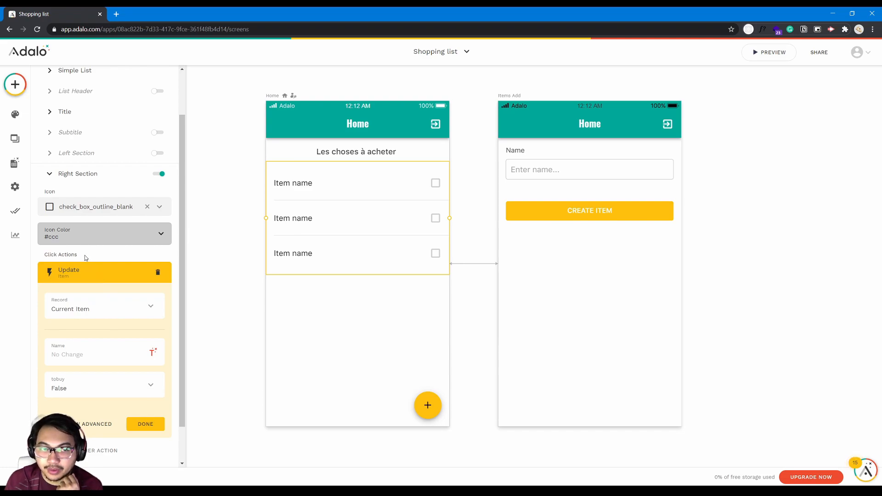
pyautogui.click(145, 424)
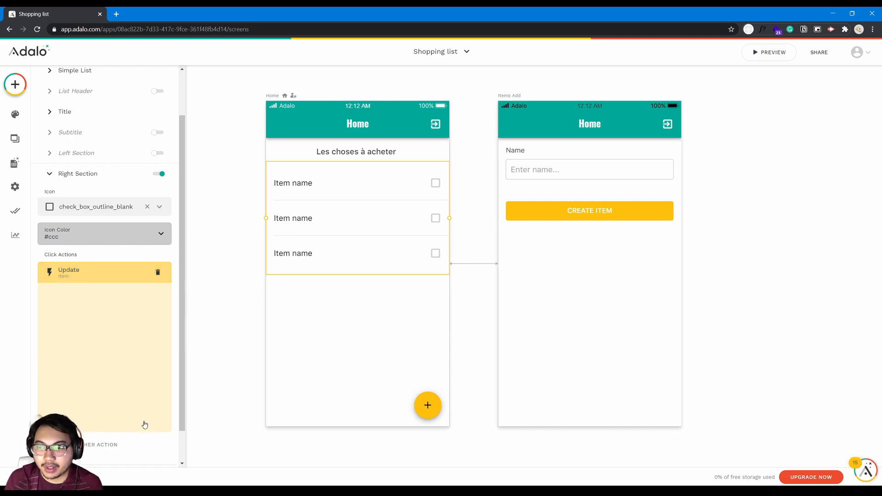
# - Preview the app, tick off Voiture, Oranges and Patates in the shopping list, and close the preview
pyautogui.click(787, 52)
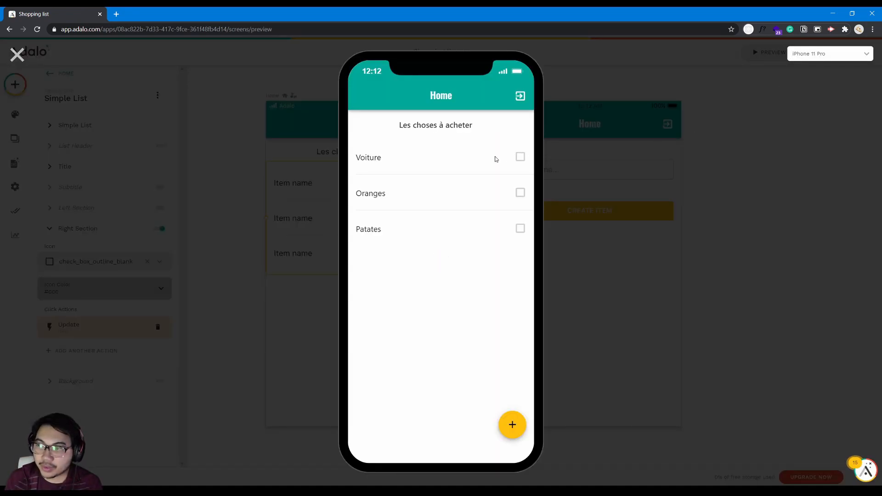
pyautogui.click(520, 158)
pyautogui.click(520, 193)
pyautogui.click(521, 157)
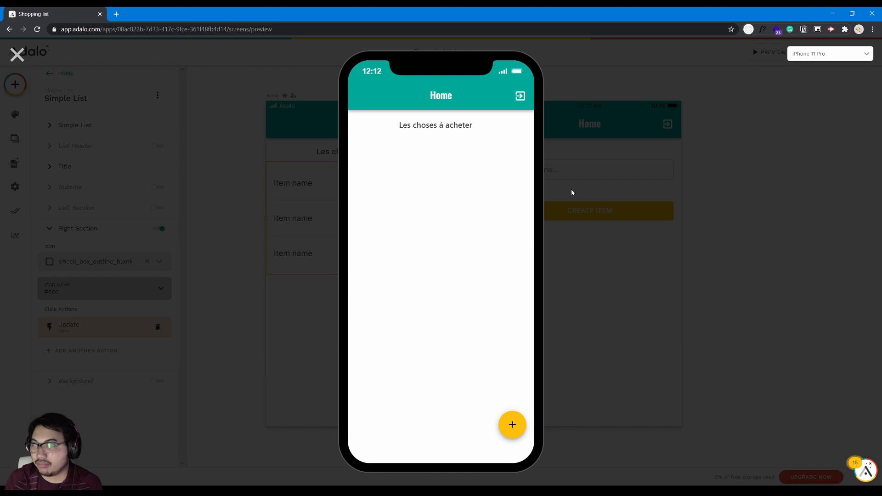
pyautogui.click(16, 54)
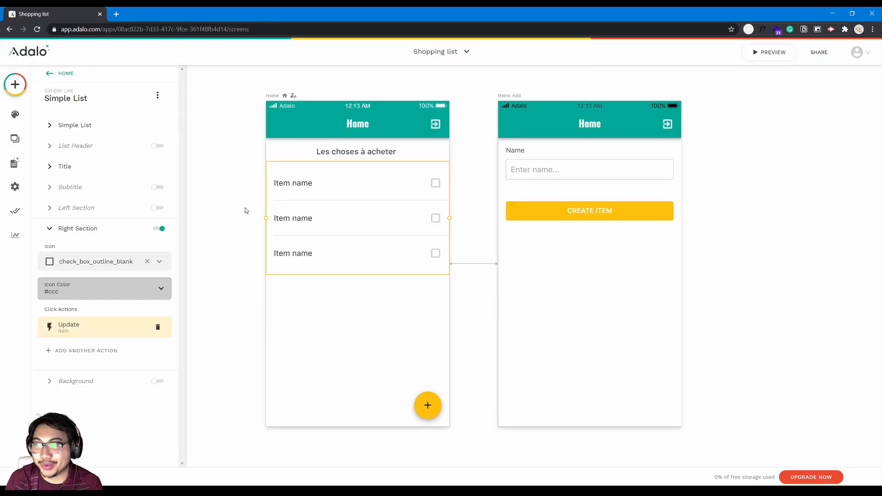
# - Duplicate the "Les choses à acheter" heading and place the copy just below the Home screen's list
pyautogui.click(16, 87)
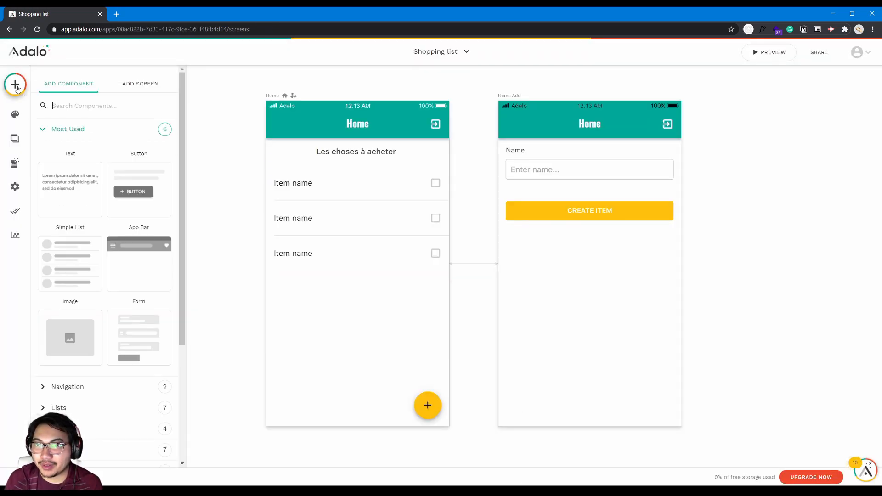
pyautogui.click(344, 154)
pyautogui.moveTo(345, 164); pyautogui.dragTo(347, 273)
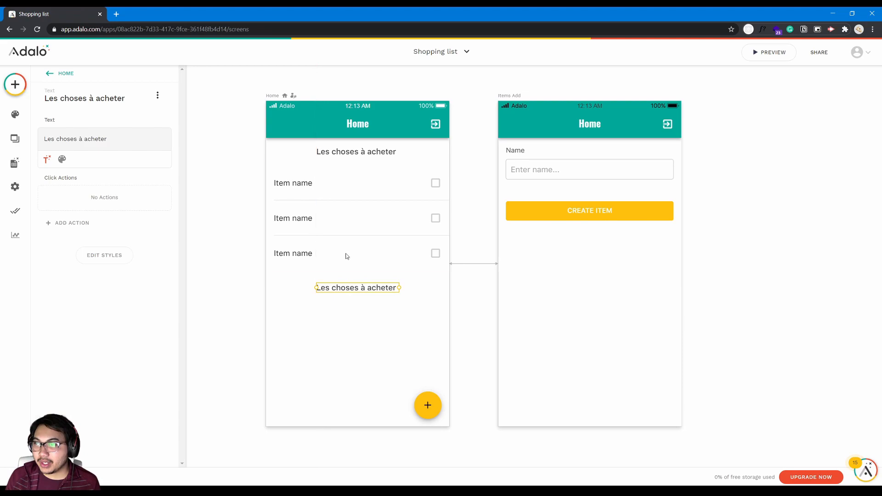
# - Change the copied heading to "Les choses déjà achetées" and adjust its box so it fits on one centred line
pyautogui.moveTo(363, 292); pyautogui.dragTo(396, 287)
pyautogui.press('Delete')
pyautogui.click(363, 290)
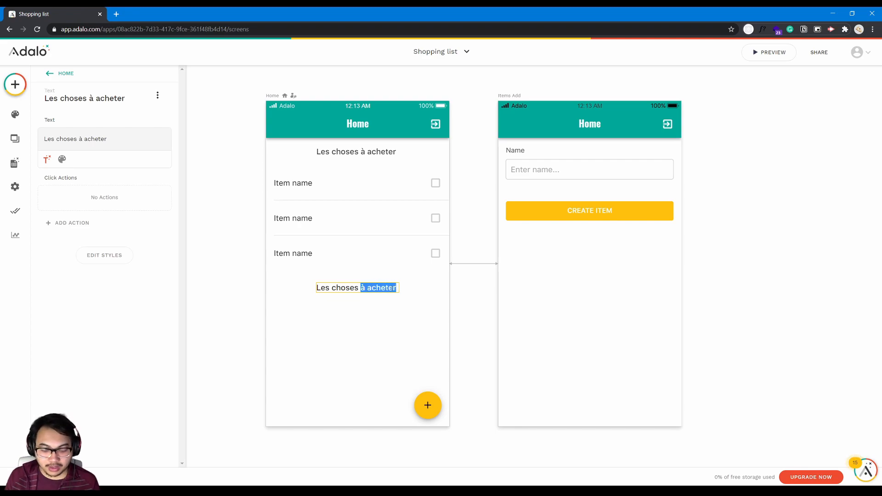
pyautogui.write('déjà')
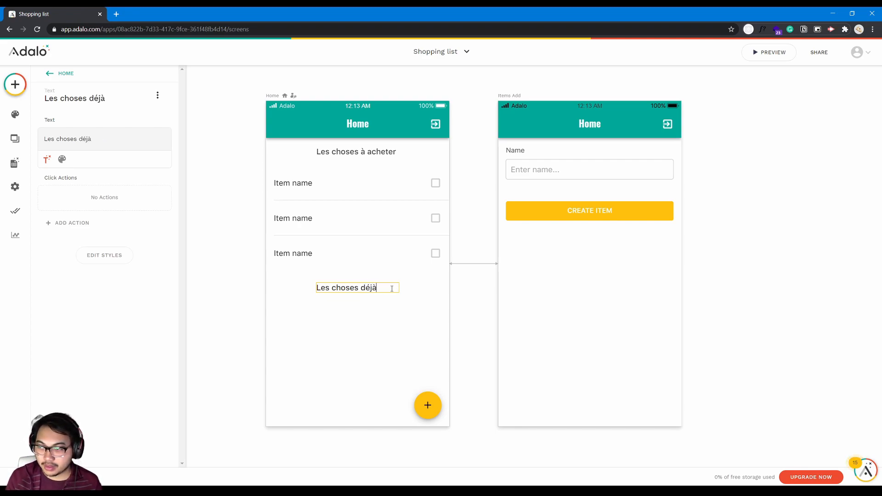
pyautogui.write(' achetées')
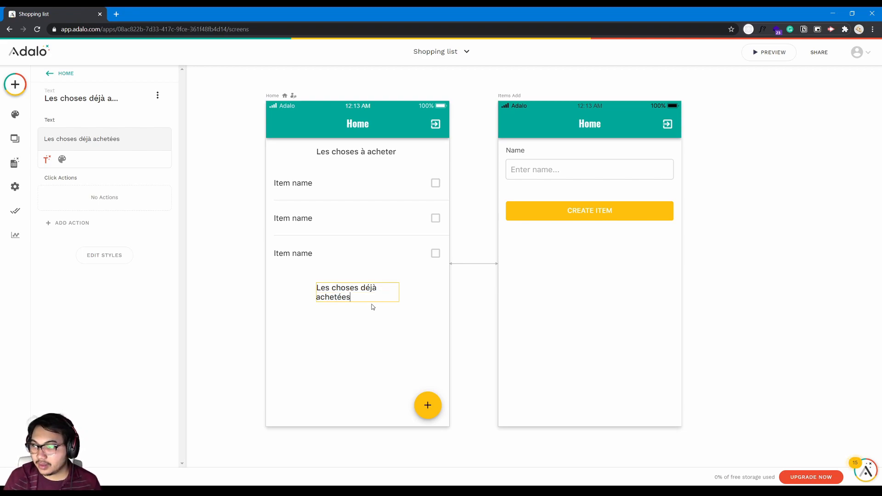
pyautogui.click(391, 319)
pyautogui.moveTo(399, 293); pyautogui.dragTo(380, 293)
pyautogui.click(370, 306)
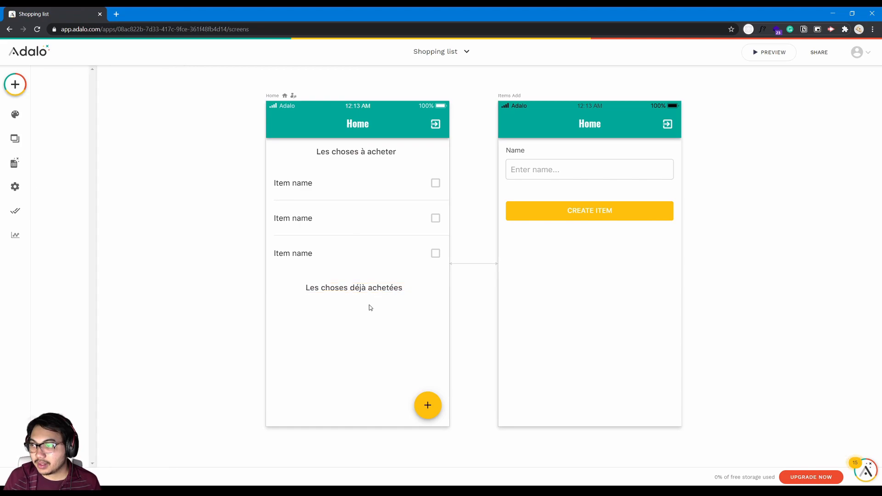
# - Duplicate the items list below the "Les choses déjà achetées" heading and set the copy's custom filter to tobuy is false
pyautogui.click(15, 84)
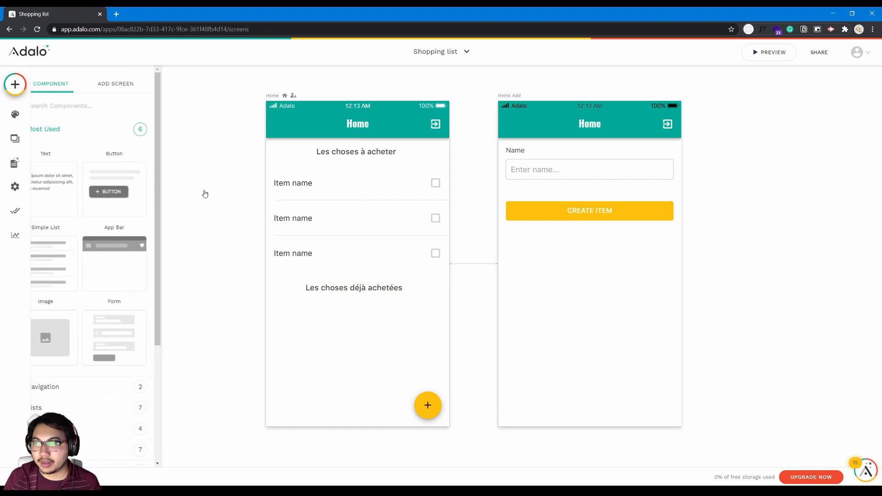
pyautogui.click(319, 204)
pyautogui.moveTo(318, 202); pyautogui.dragTo(321, 337)
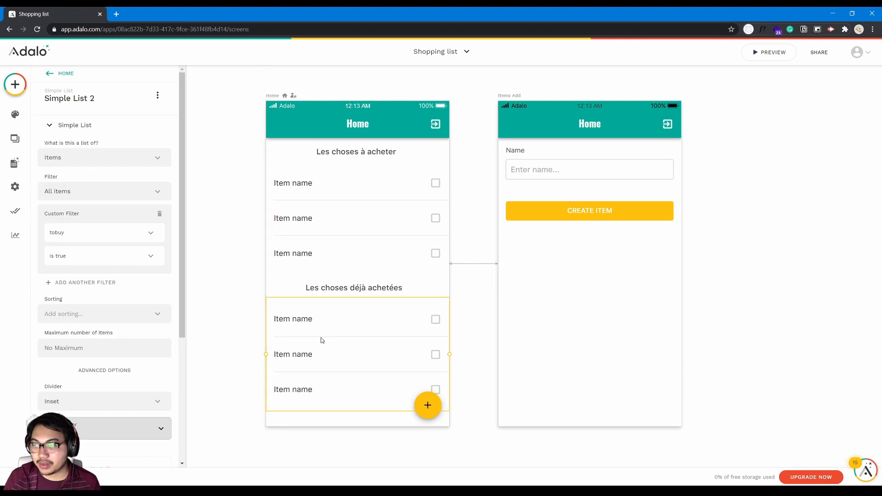
pyautogui.click(332, 294)
pyautogui.click(328, 302)
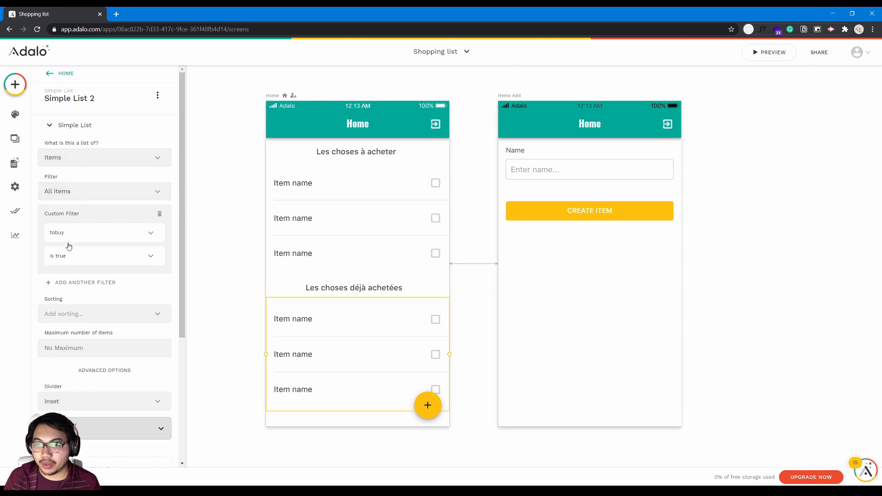
pyautogui.click(70, 261)
pyautogui.click(81, 296)
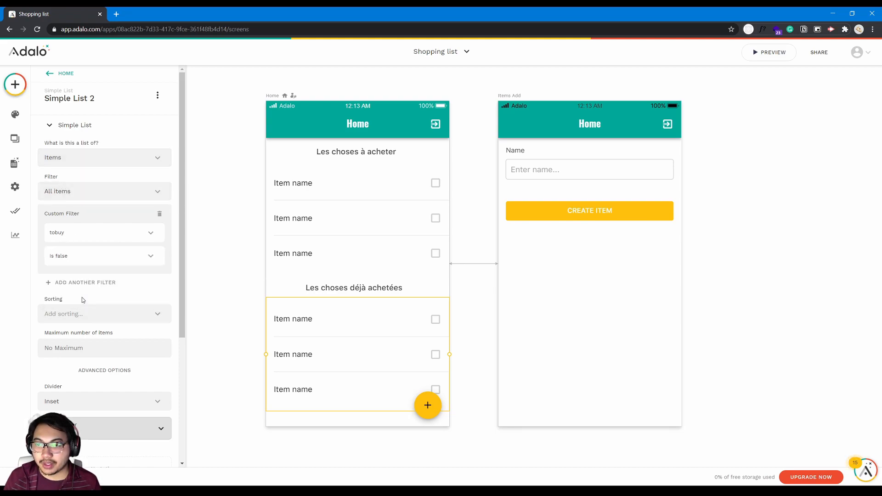
# - Preview the app, create the item "Maison" and tick it off in the list of things to buy
pyautogui.click(764, 53)
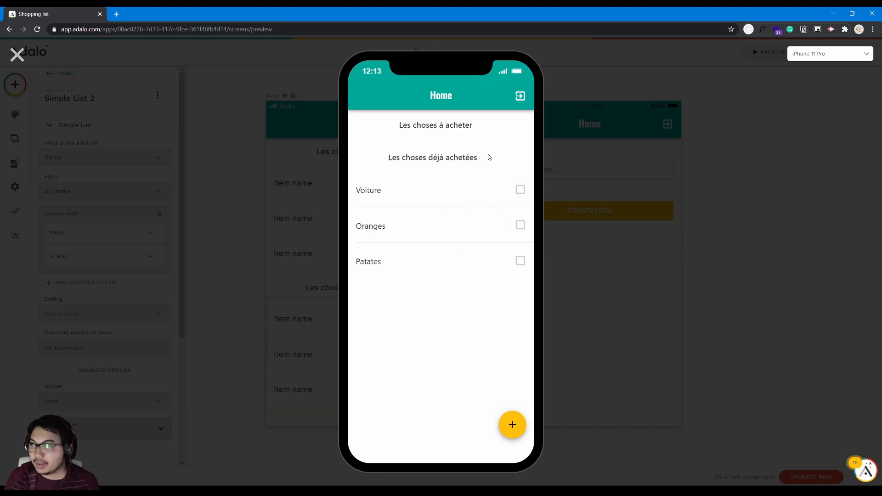
pyautogui.click(512, 425)
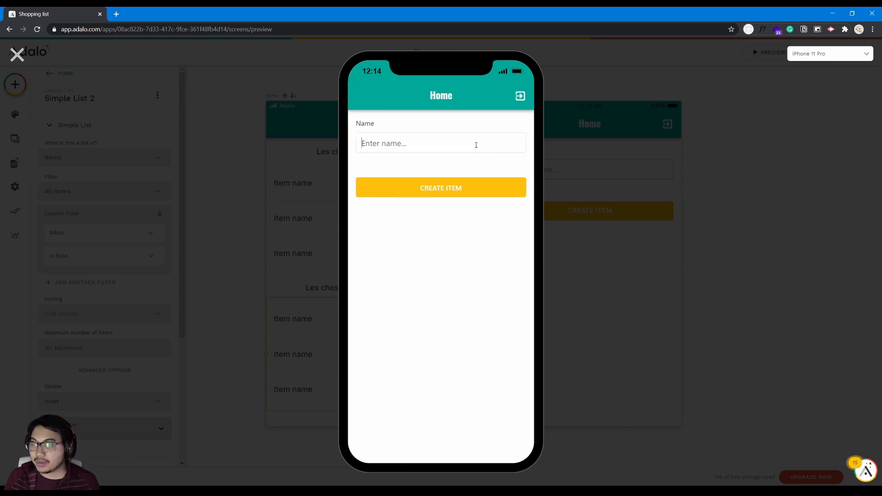
pyautogui.write('Maison')
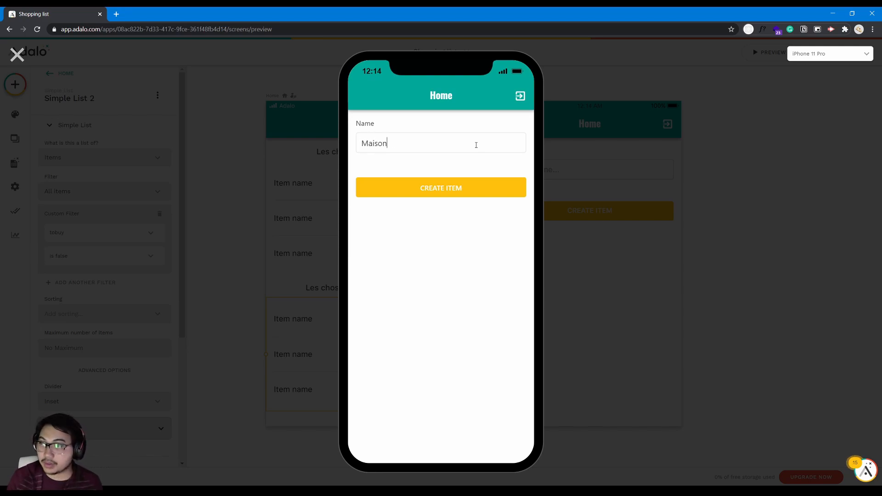
pyautogui.click(467, 187)
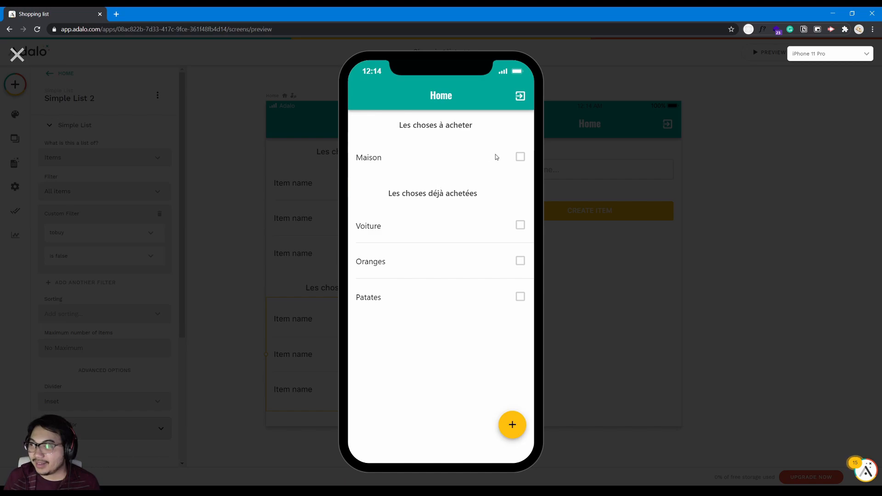
pyautogui.click(516, 157)
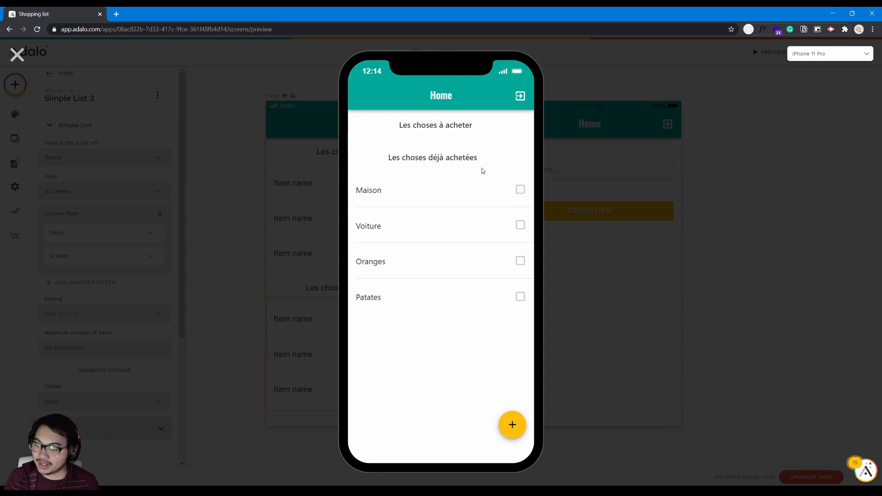
pyautogui.click(17, 54)
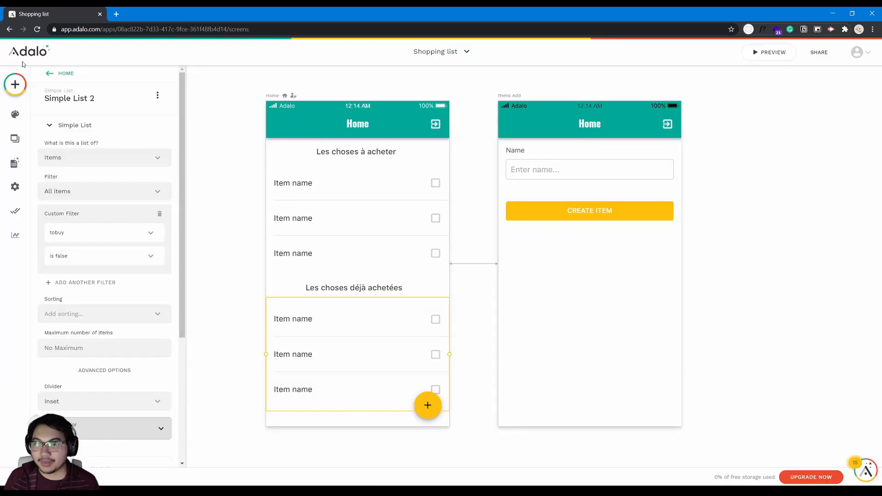
# - Change the right-section icon of the "Les choses déjà achetées" list to check_box
pyautogui.scroll(-1, 110, 316)
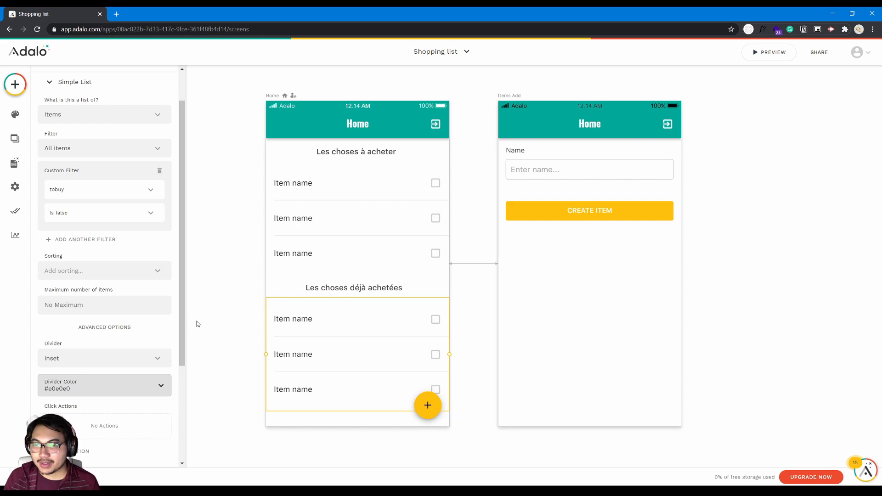
pyautogui.scroll(-1, 203, 325)
pyautogui.scroll(-3, 138, 337)
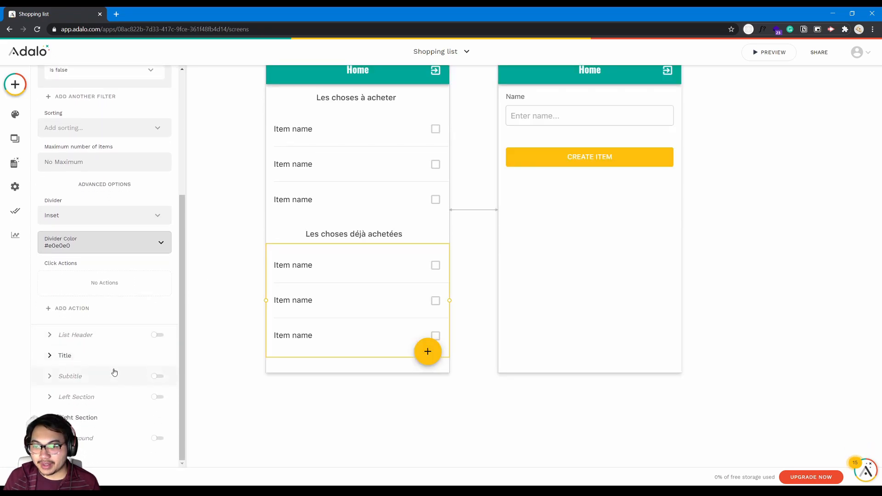
pyautogui.click(125, 414)
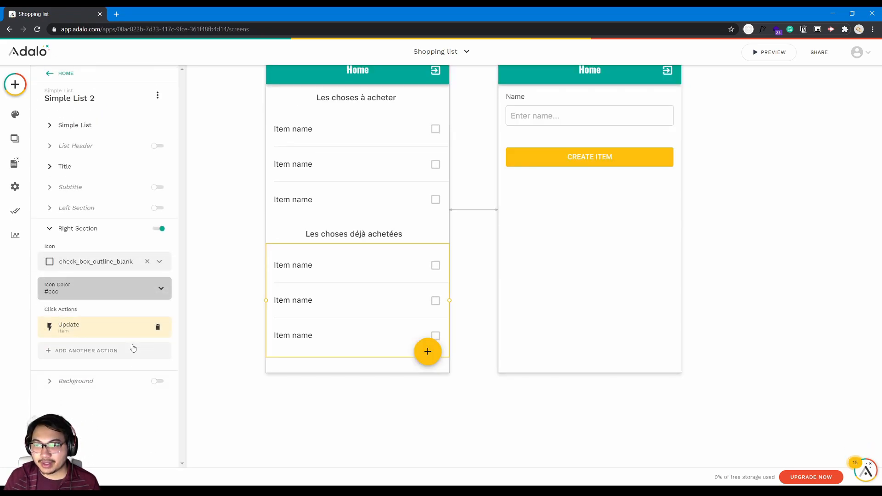
pyautogui.click(112, 267)
pyautogui.write('chec')
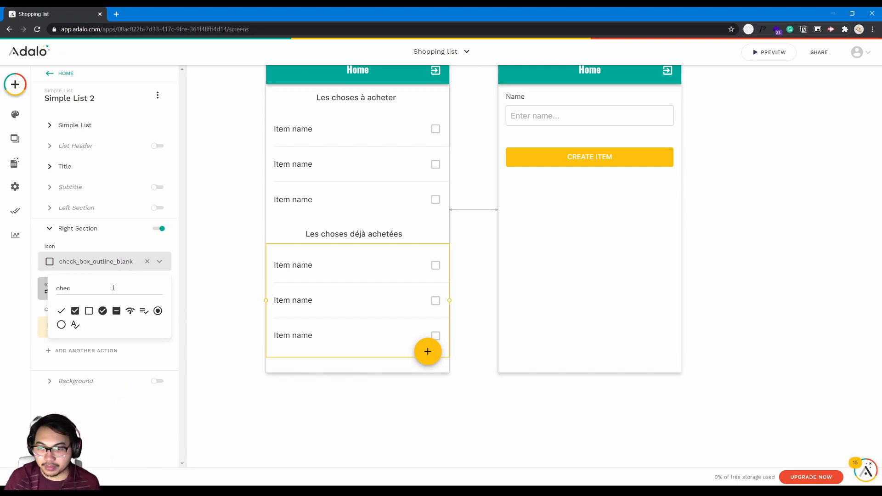
pyautogui.click(75, 311)
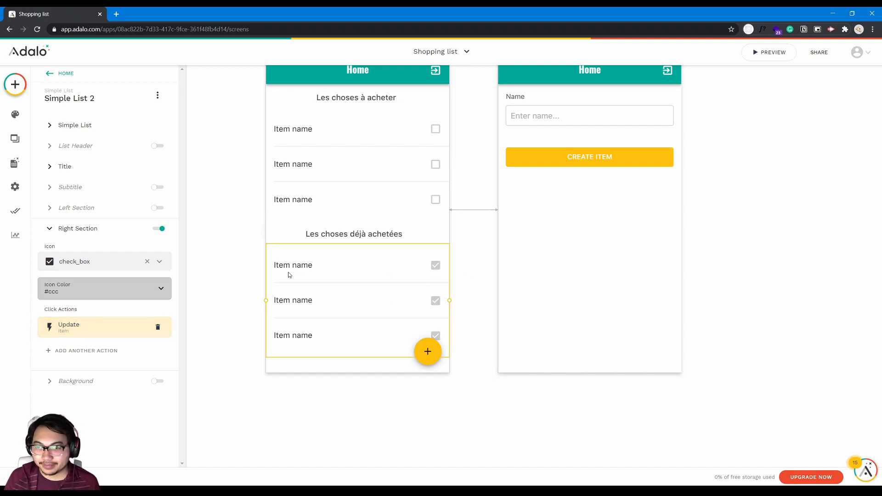
# - Set the already-bought list icon's Update Item action to change tobuy to True
pyautogui.click(95, 338)
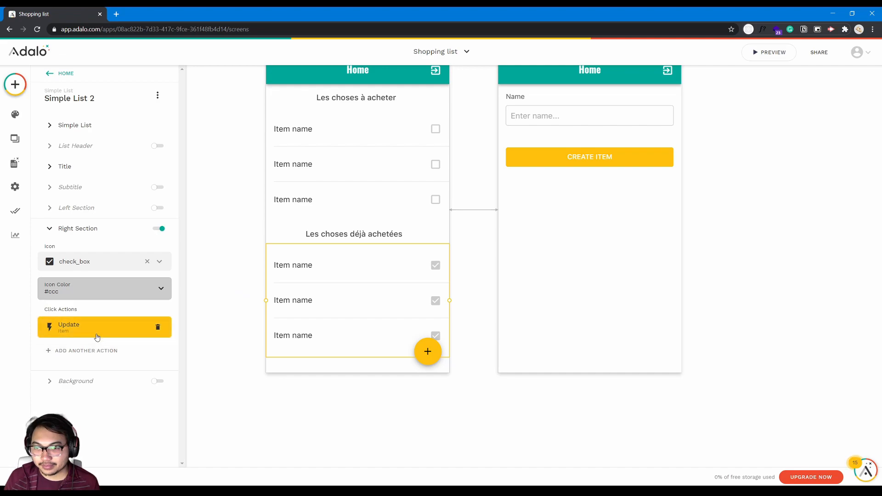
pyautogui.scroll(-2, 96, 350)
pyautogui.click(102, 359)
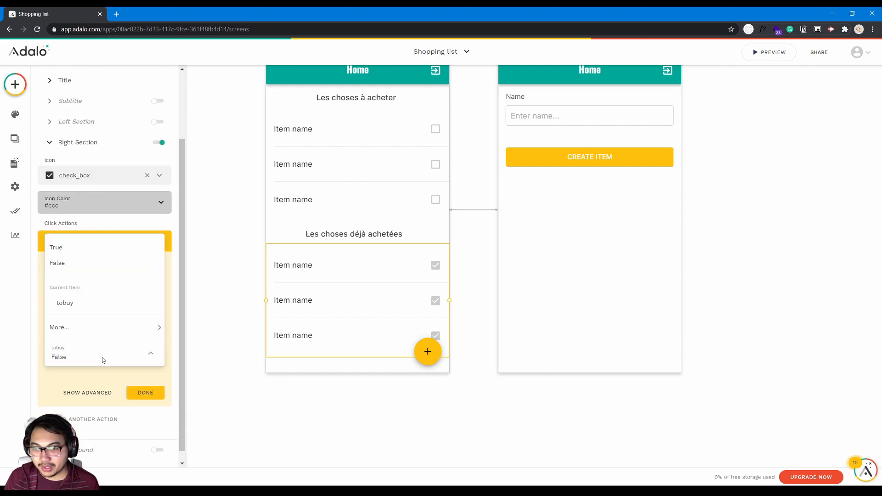
pyautogui.click(57, 248)
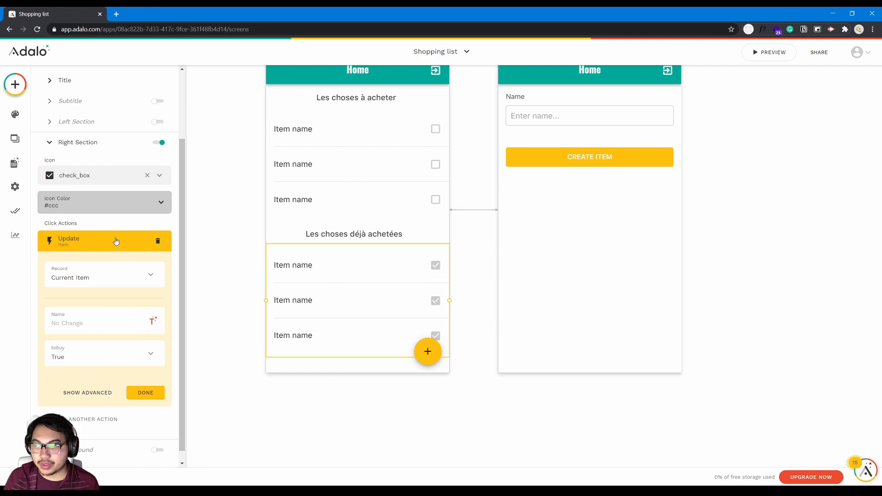
pyautogui.click(143, 392)
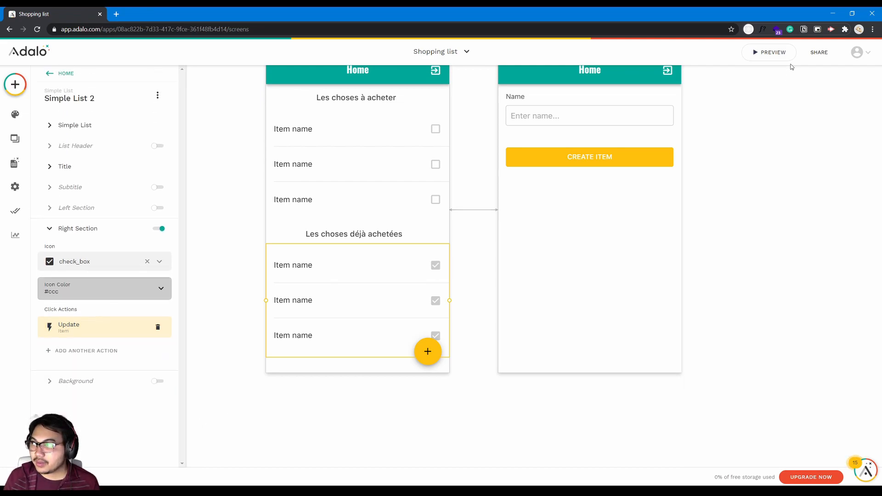
# - Preview the app and untick Maison and Voiture in the already-bought list
pyautogui.click(770, 52)
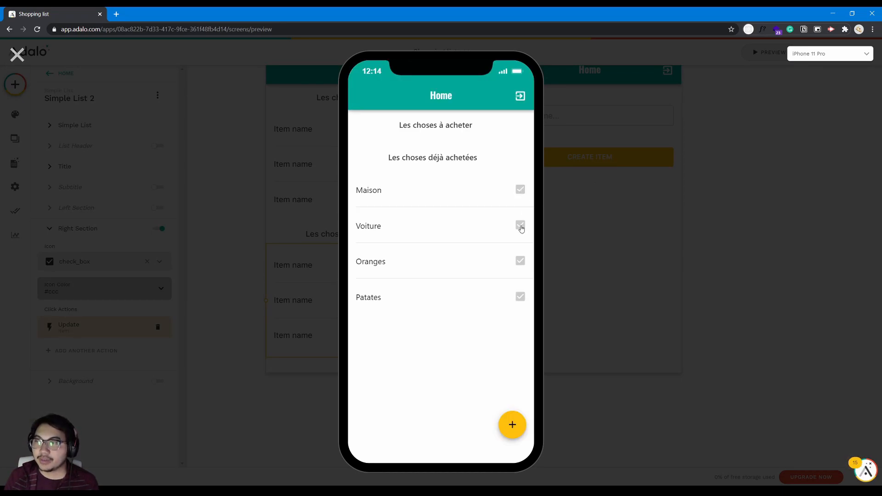
pyautogui.click(521, 190)
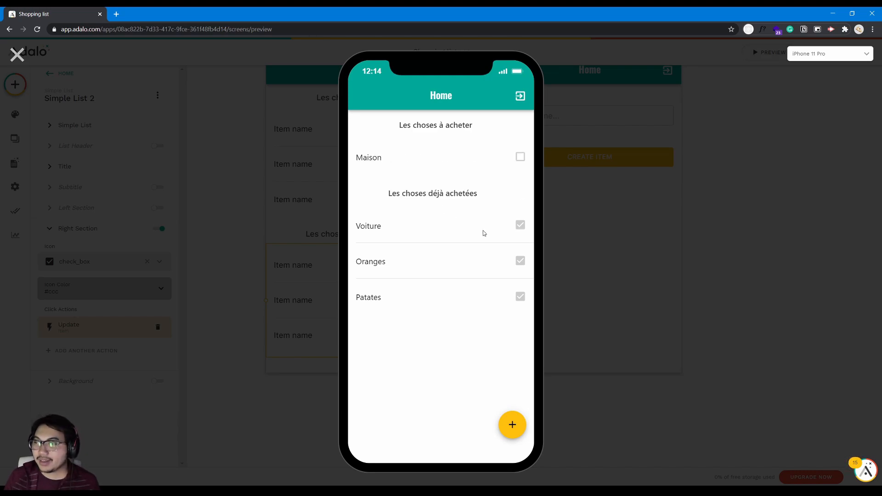
pyautogui.click(521, 229)
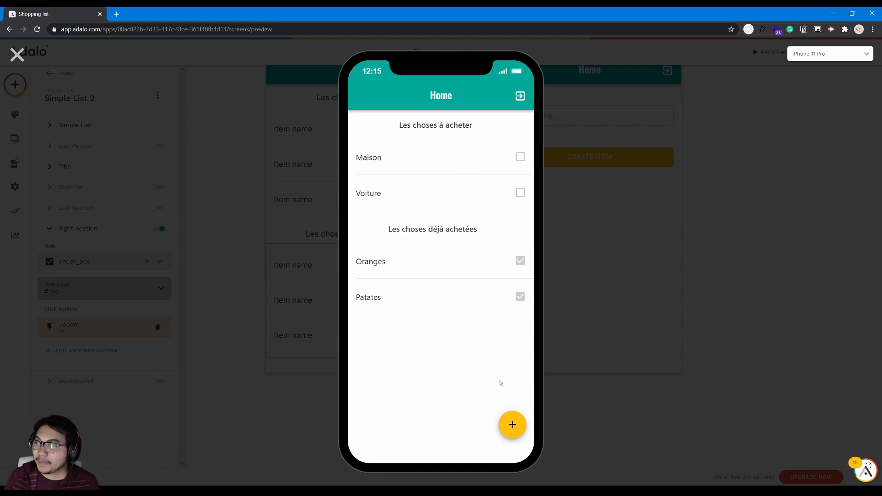
# - Create a new item named "TV" through the add-item form in the preview
pyautogui.click(511, 424)
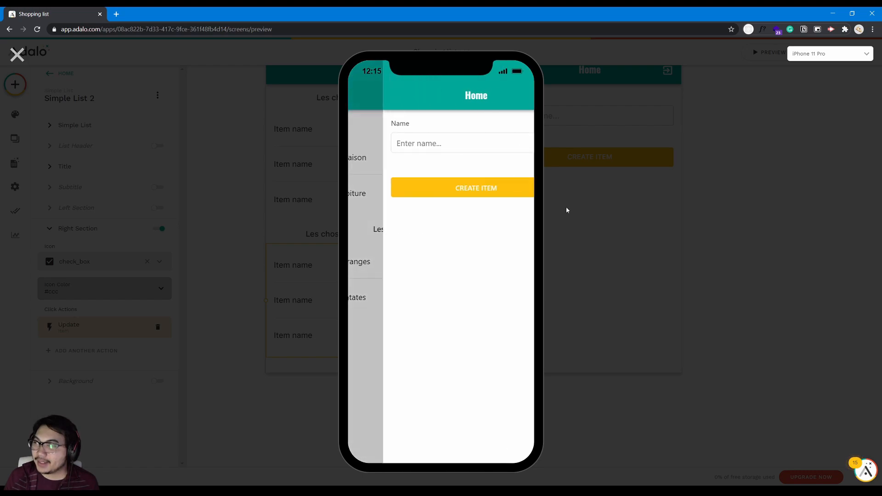
pyautogui.click(439, 139)
pyautogui.write('TV')
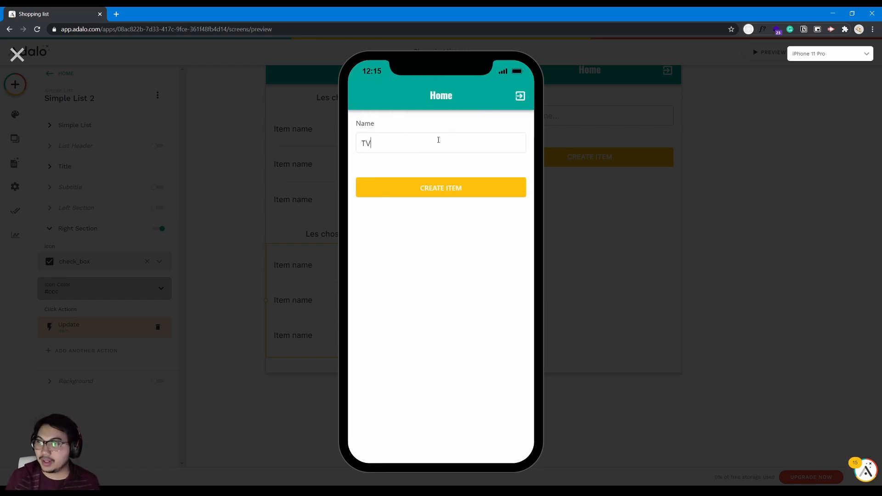
pyautogui.click(434, 196)
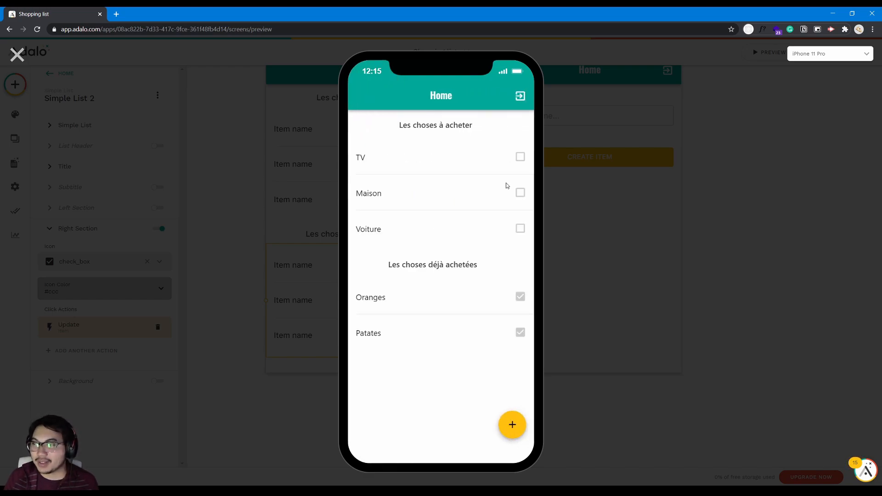
# - Test the checkboxes by toggling Maison and Voiture between the two lists, untick Oranges, and leave Voiture ticked off as bought
pyautogui.click(522, 195)
pyautogui.click(518, 263)
pyautogui.click(518, 296)
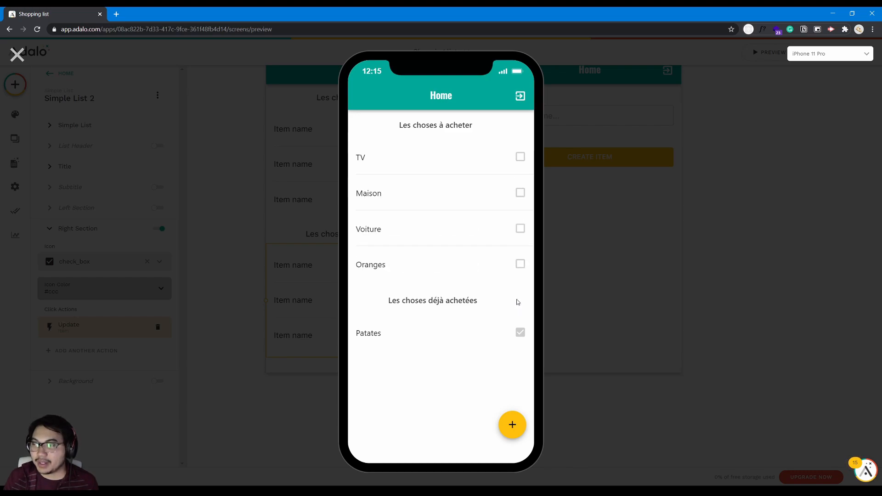
pyautogui.click(520, 230)
pyautogui.click(520, 296)
pyautogui.click(523, 193)
pyautogui.click(521, 297)
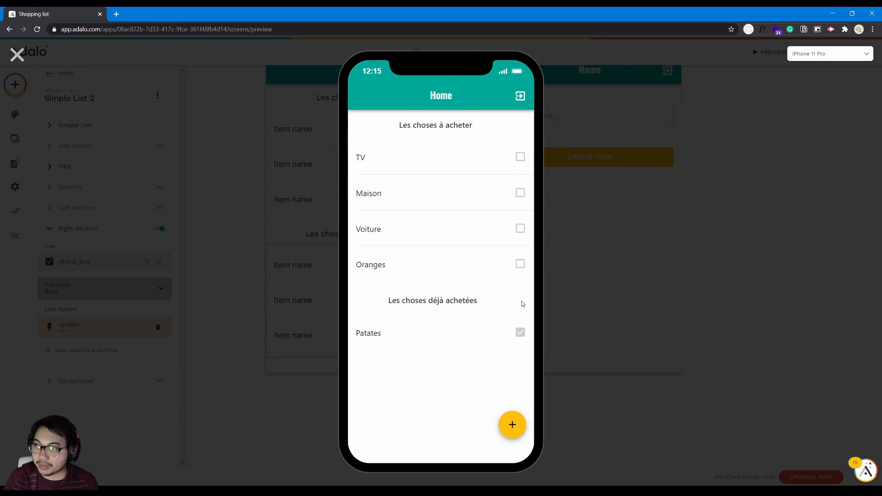
pyautogui.click(521, 229)
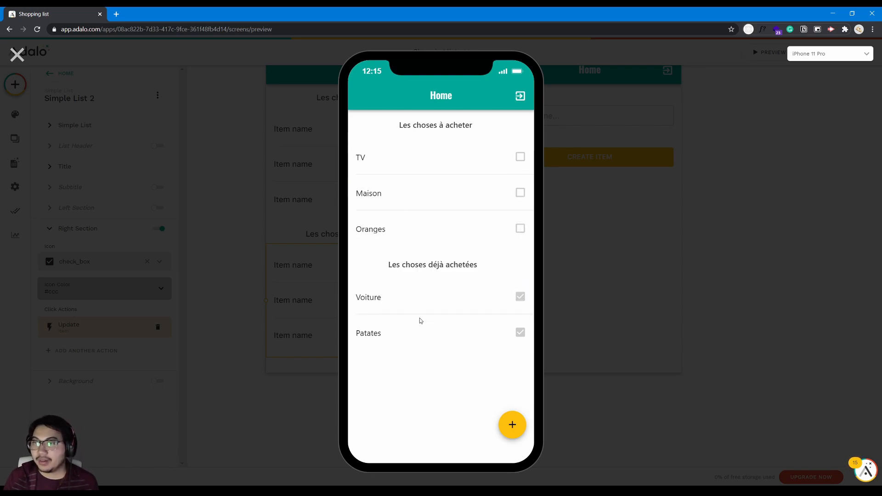